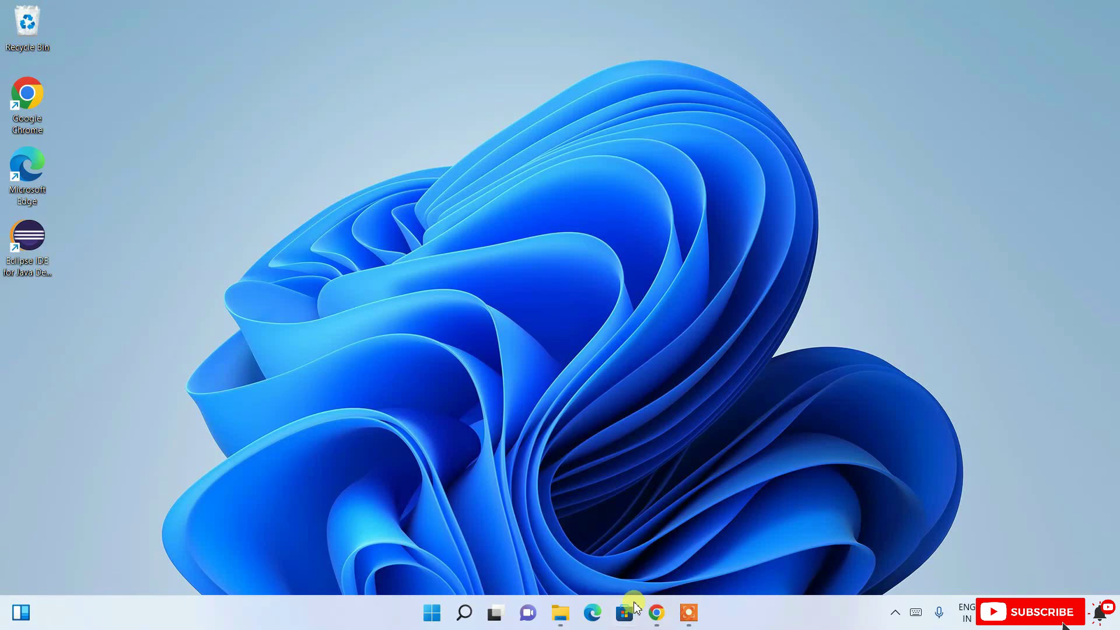
# Step: Google 'davinci resolve download' in Chrome and open the Blackmagic Design DaVinci Resolve 18 result
pyautogui.click(657, 613)
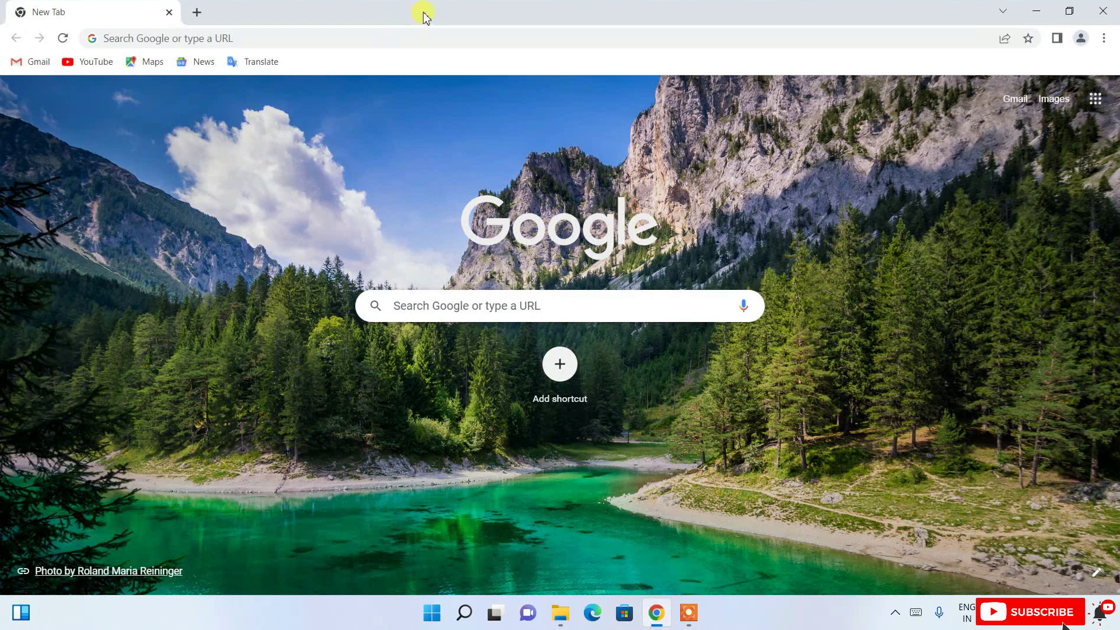
pyautogui.click(368, 38)
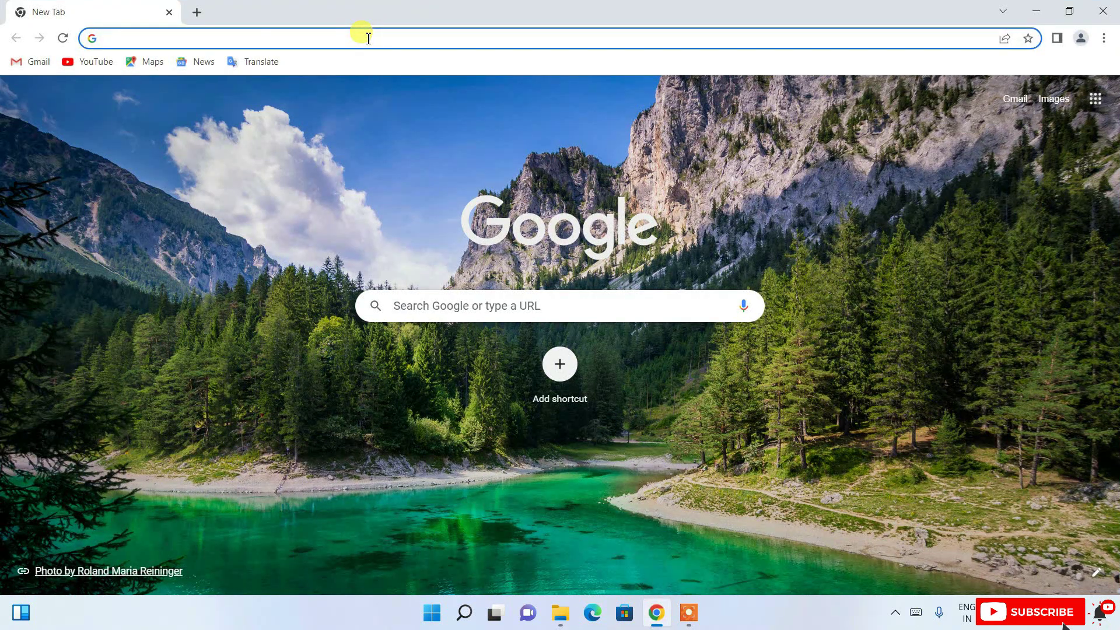
pyautogui.write('davinc')
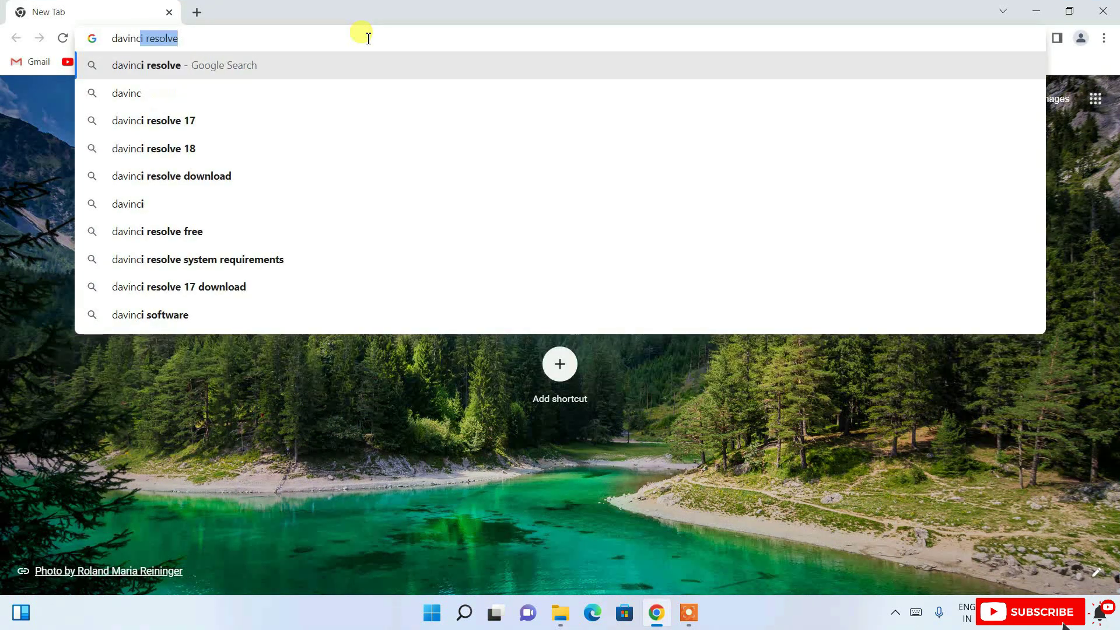
pyautogui.press('Down')
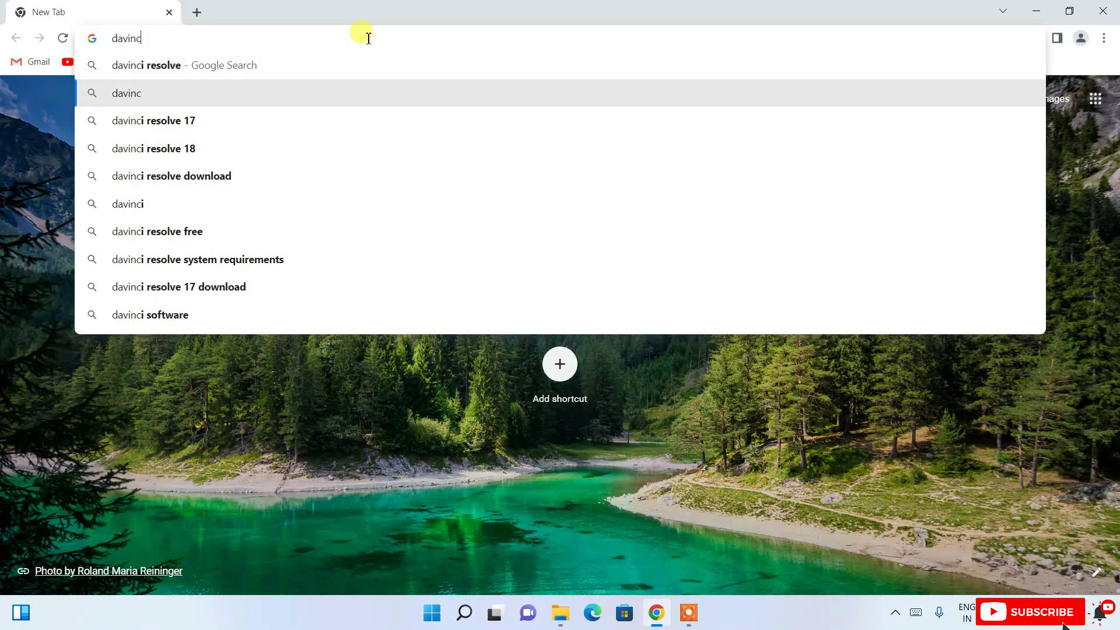
pyautogui.press('Down')
pyautogui.press('Down')
pyautogui.press('Down')
pyautogui.press('Return')
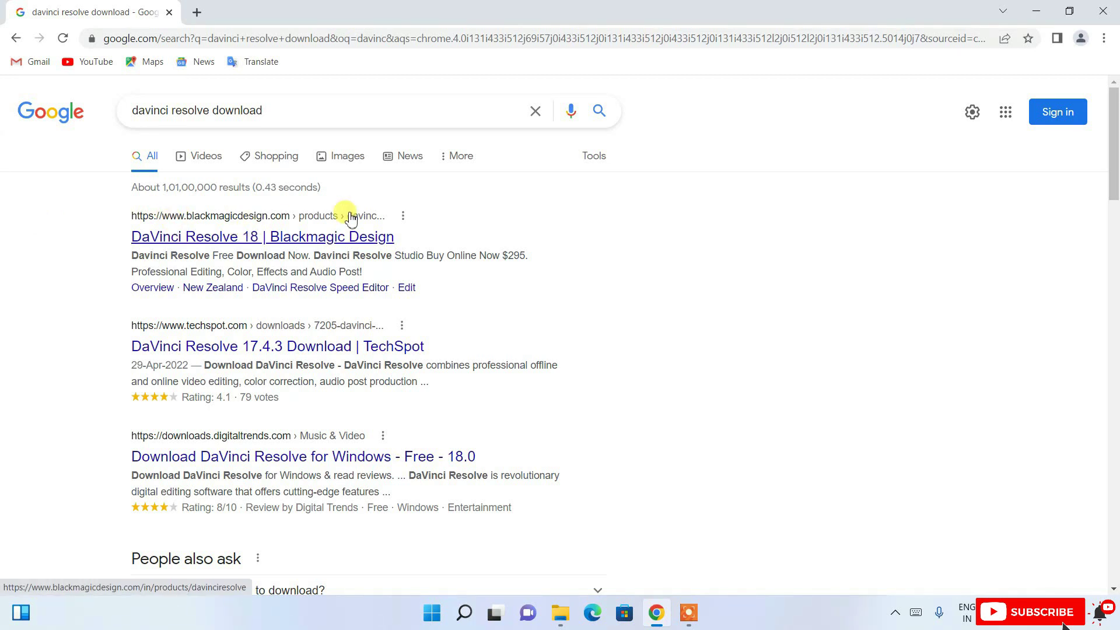
pyautogui.click(250, 241)
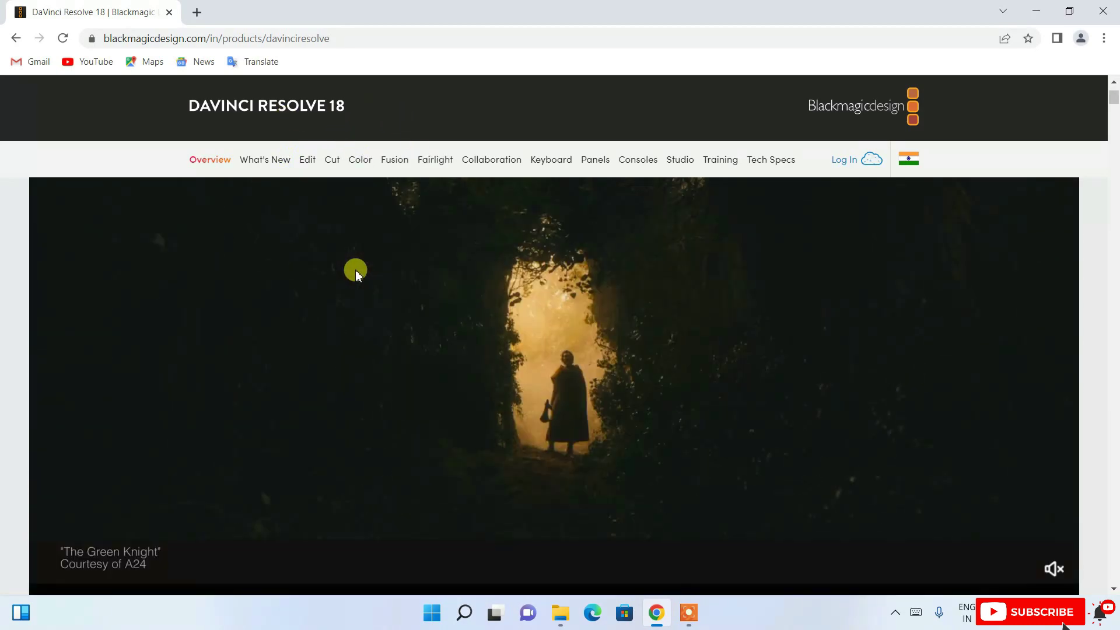
# Step: Scroll the DaVinci Resolve 18 overview page to check the free download offer
pyautogui.scroll(-10, 355, 270)
pyautogui.scroll(3, 355, 269)
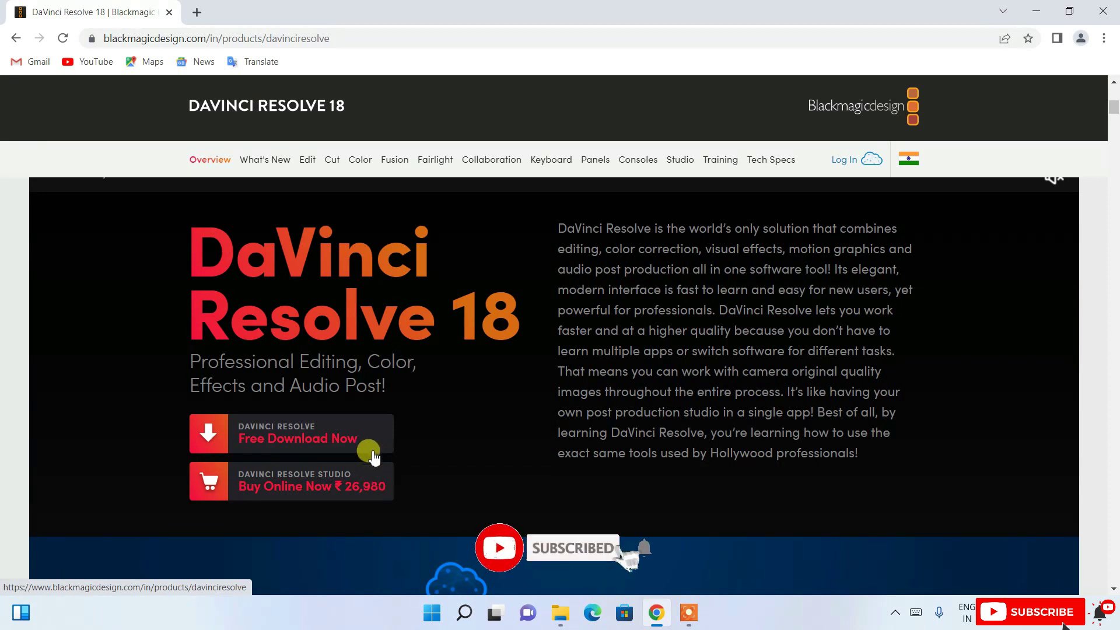
# Step: Choose the free DaVinci Resolve 18 download for Windows to reach the registration form
pyautogui.click(306, 441)
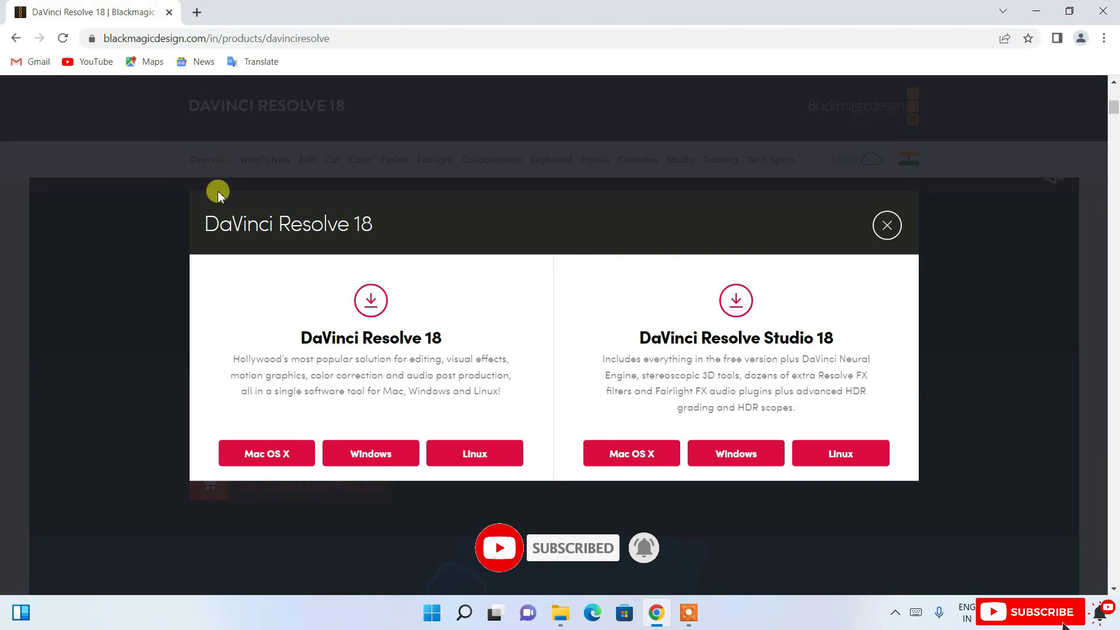
pyautogui.moveTo(208, 223); pyautogui.dragTo(388, 226)
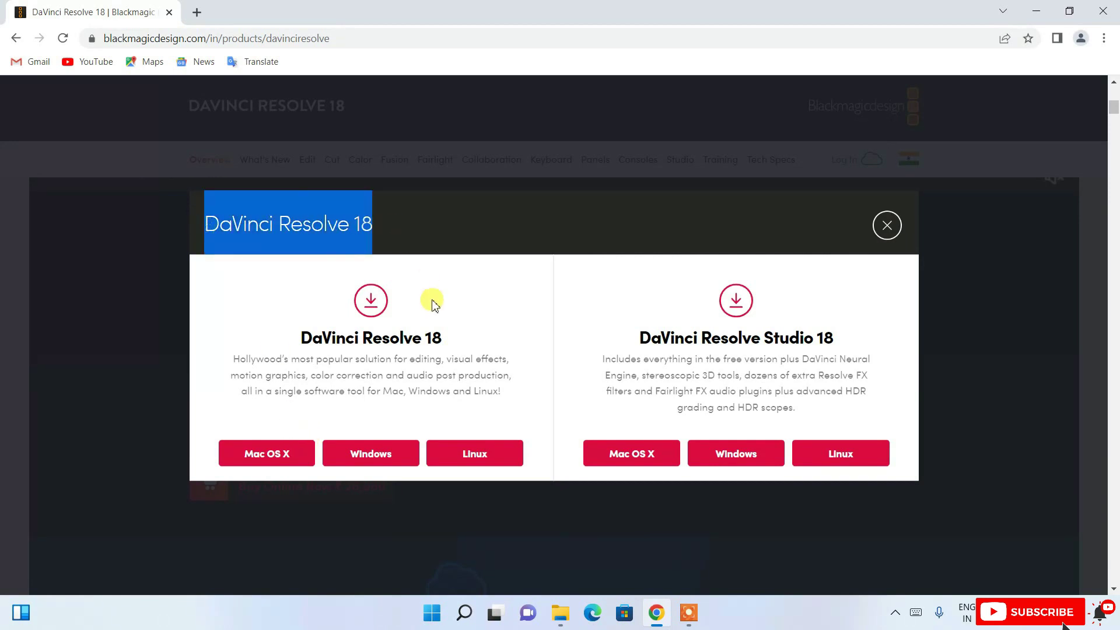
pyautogui.click(341, 457)
pyautogui.moveTo(799, 360); pyautogui.dragTo(736, 379)
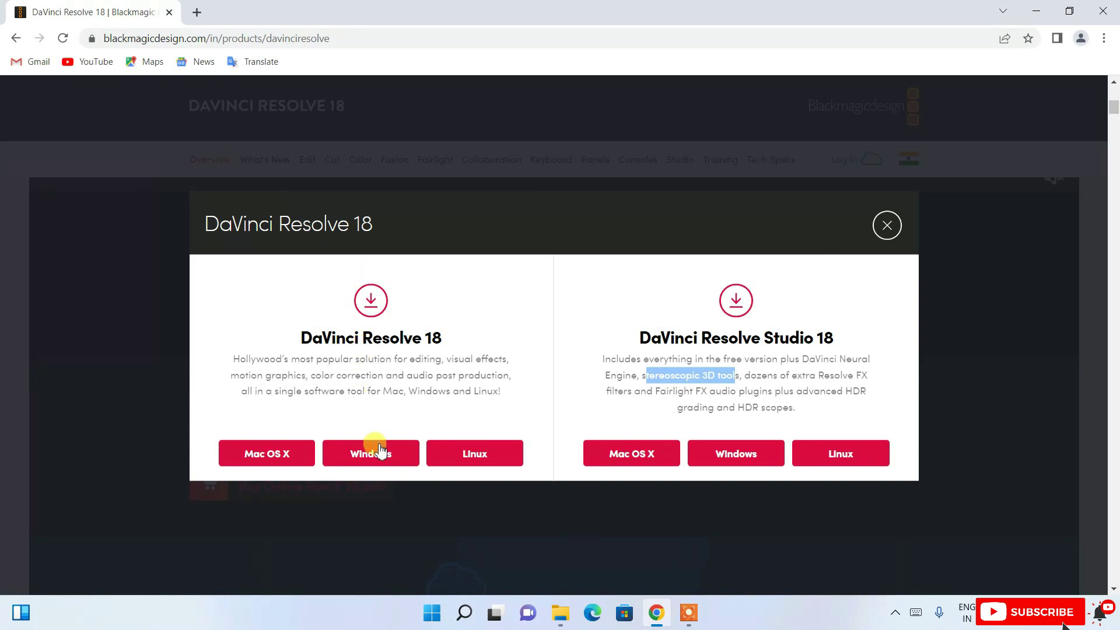
pyautogui.click(368, 460)
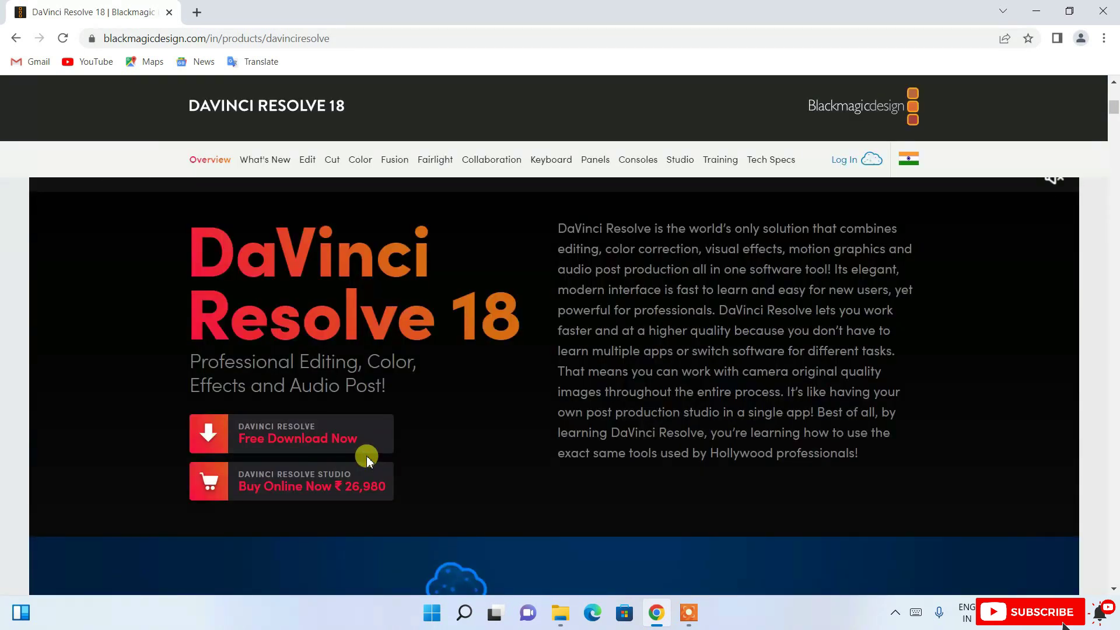
pyautogui.click(362, 450)
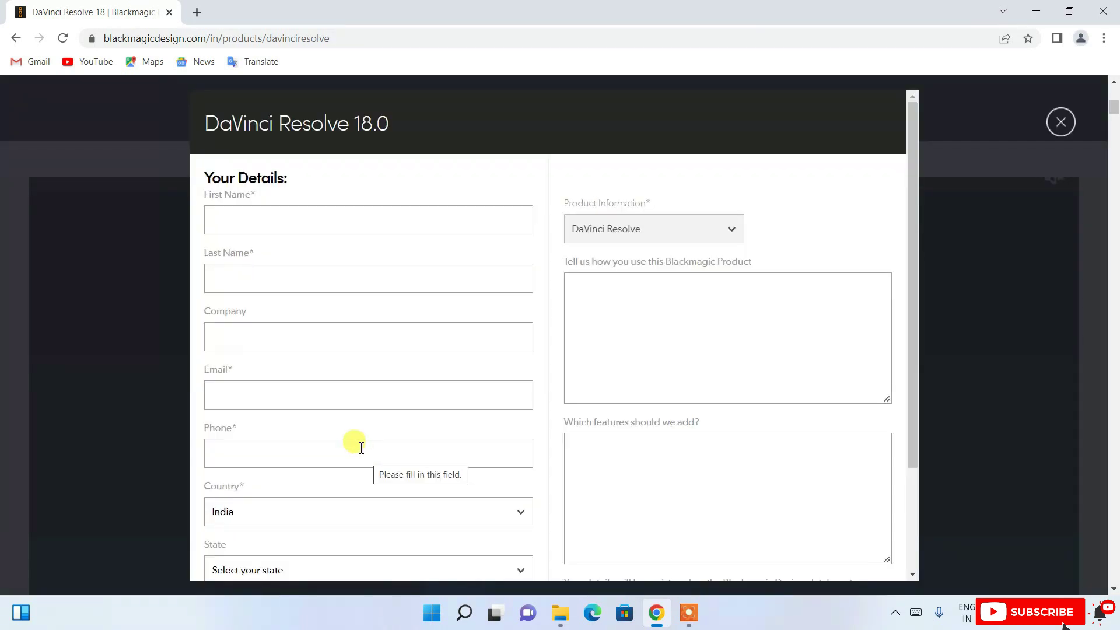
# Step: Step through the registration fields from first name to city, leaving Country as India
pyautogui.click(296, 219)
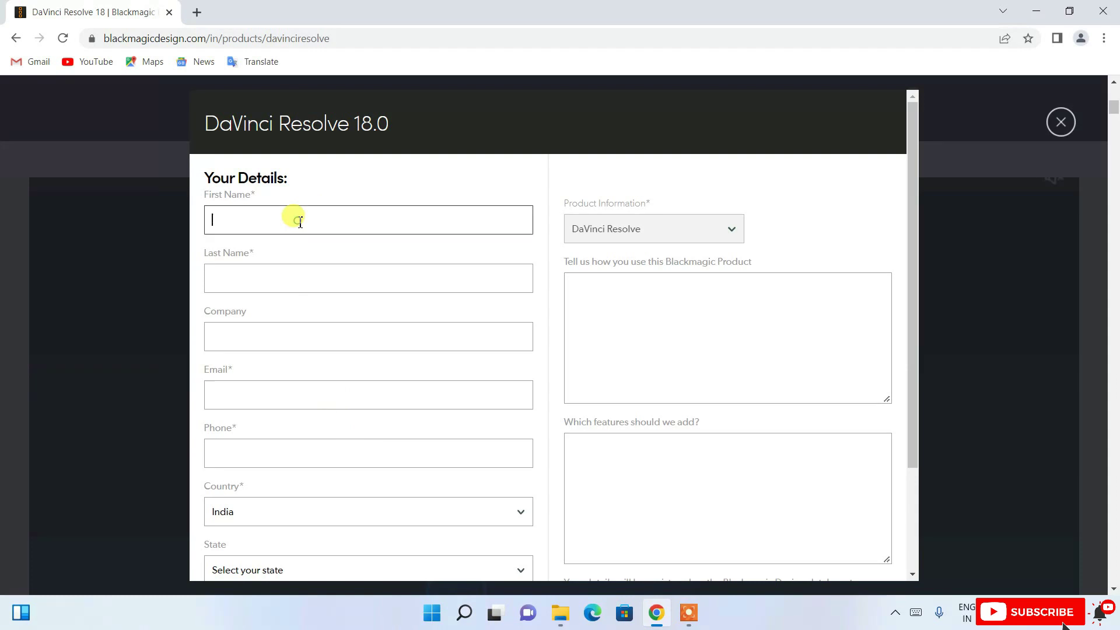
pyautogui.click(250, 279)
pyautogui.click(262, 338)
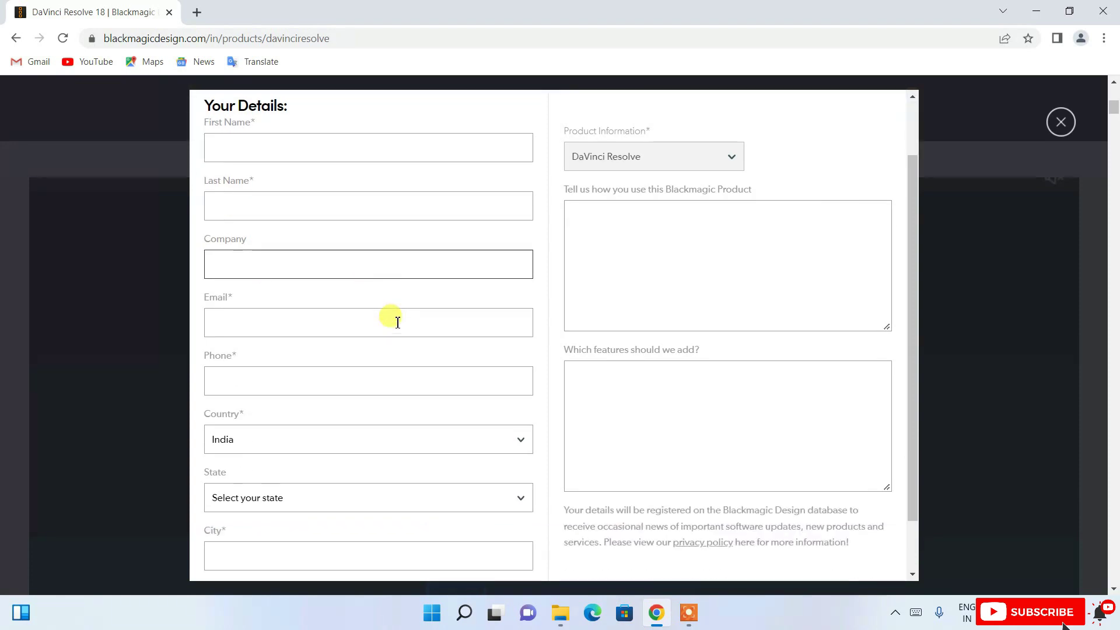
pyautogui.scroll(-3, 391, 321)
pyautogui.click(219, 255)
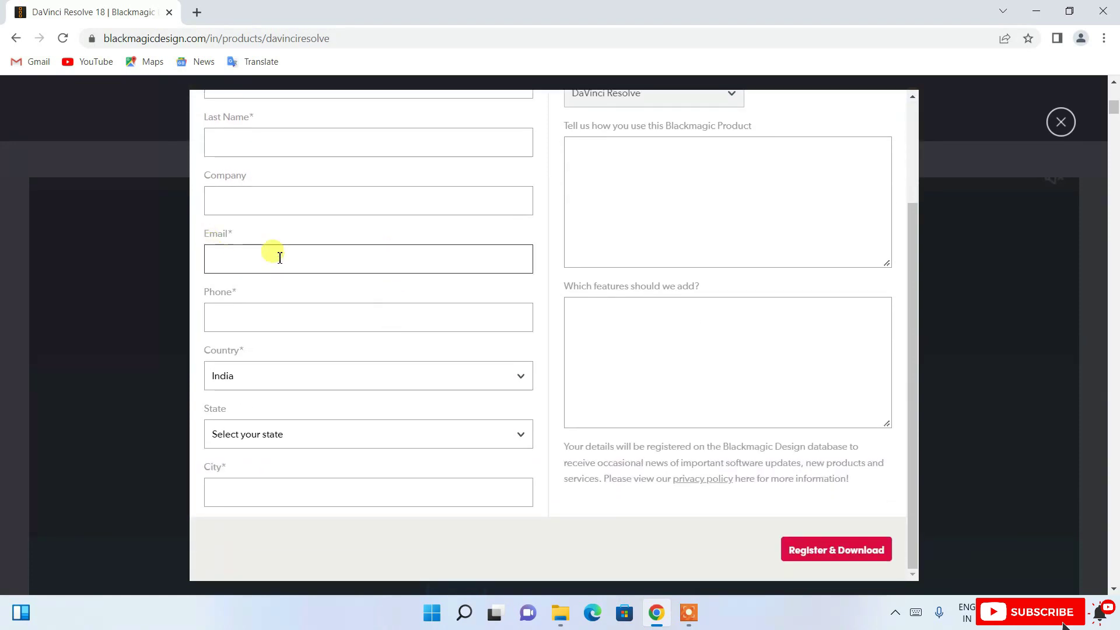
pyautogui.click(256, 318)
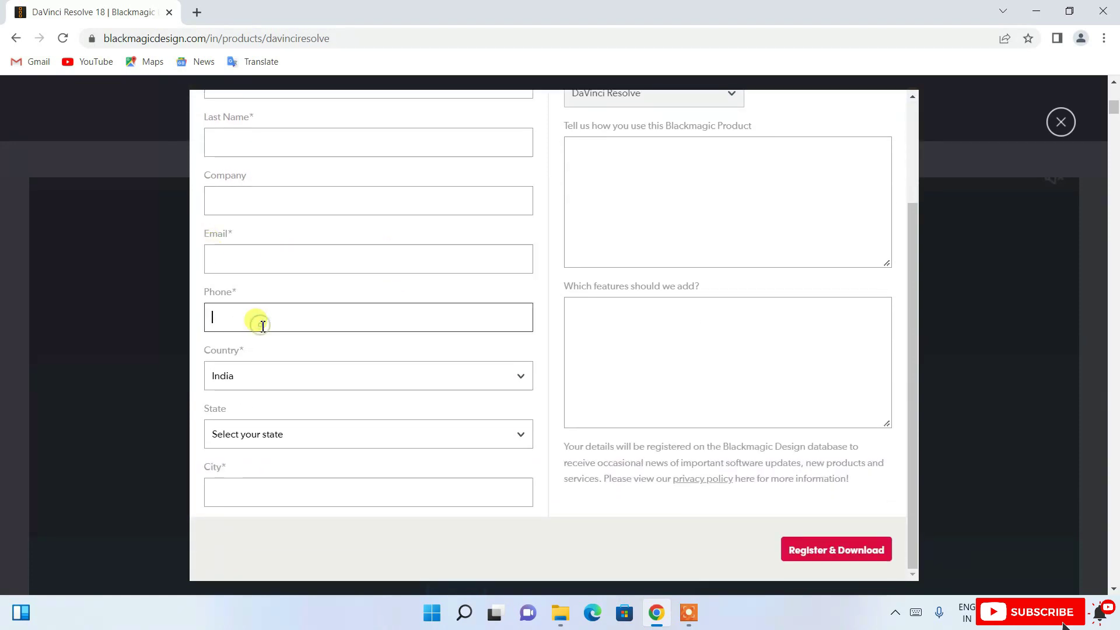
pyautogui.click(274, 378)
pyautogui.scroll(-15, 337, 255)
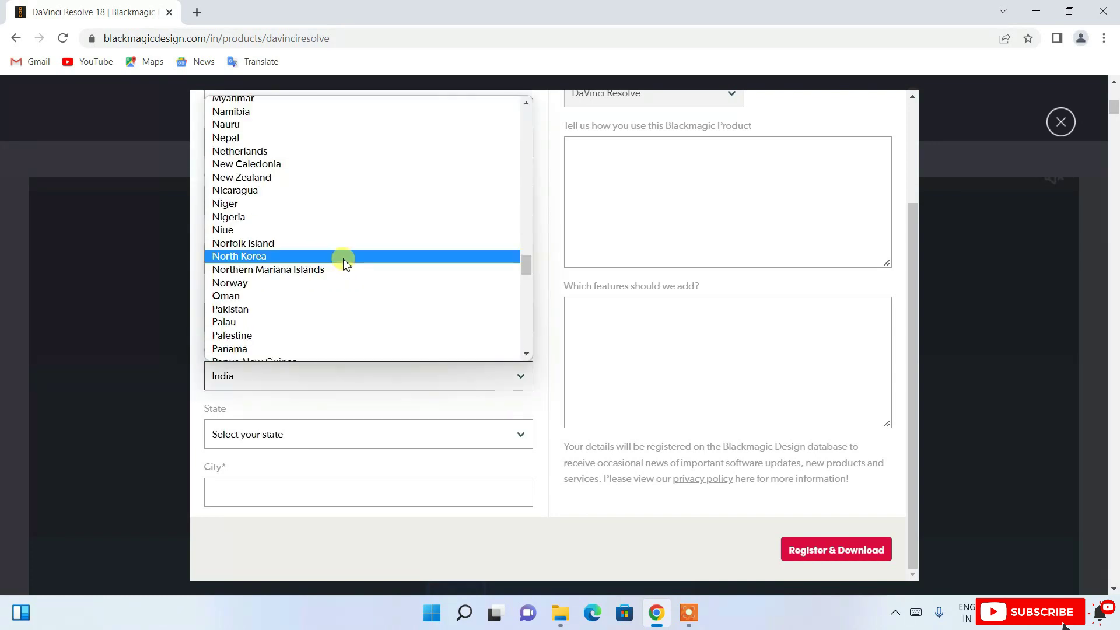
pyautogui.click(565, 341)
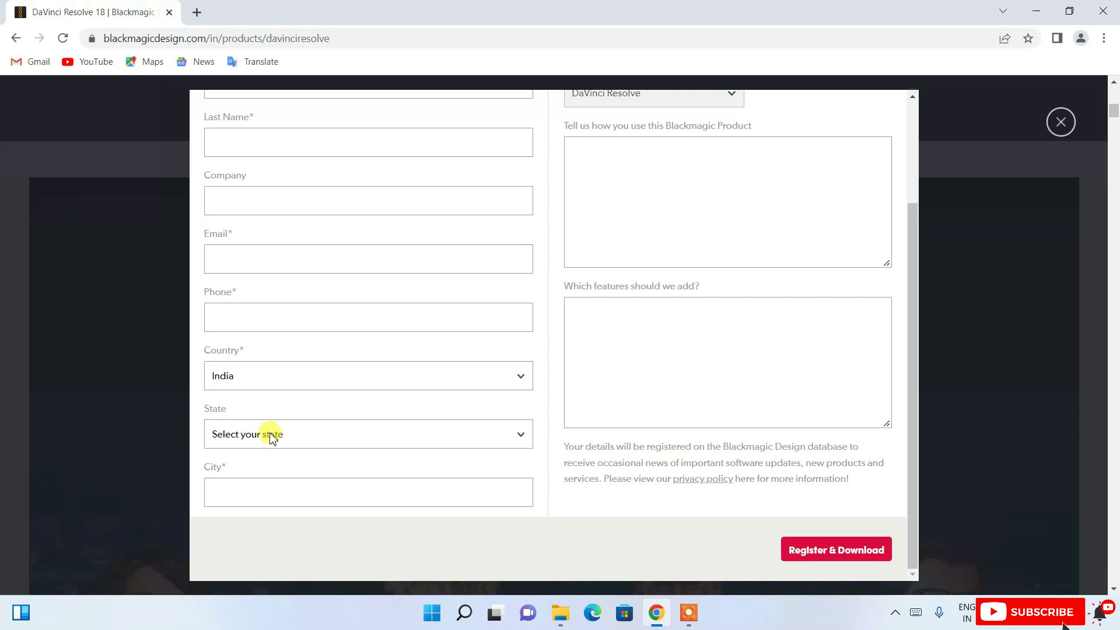
pyautogui.click(272, 498)
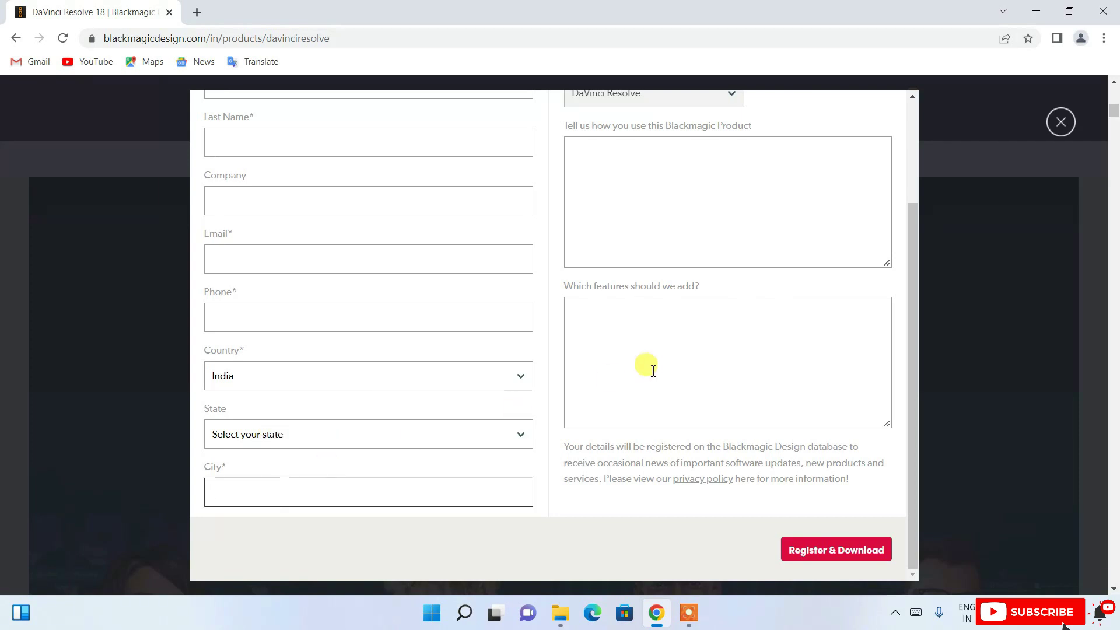
pyautogui.scroll(3, 616, 382)
# Step: Visit the product-use and feature-suggestion fields, then submit Register & Download with everything blank
pyautogui.click(613, 313)
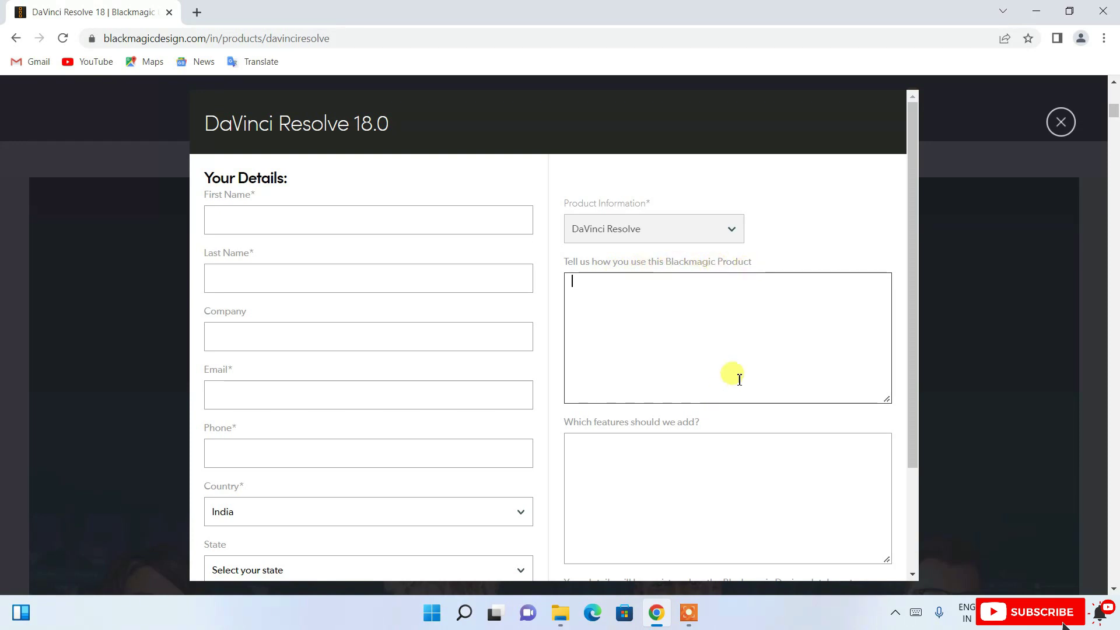
pyautogui.scroll(-3, 733, 375)
pyautogui.click(679, 350)
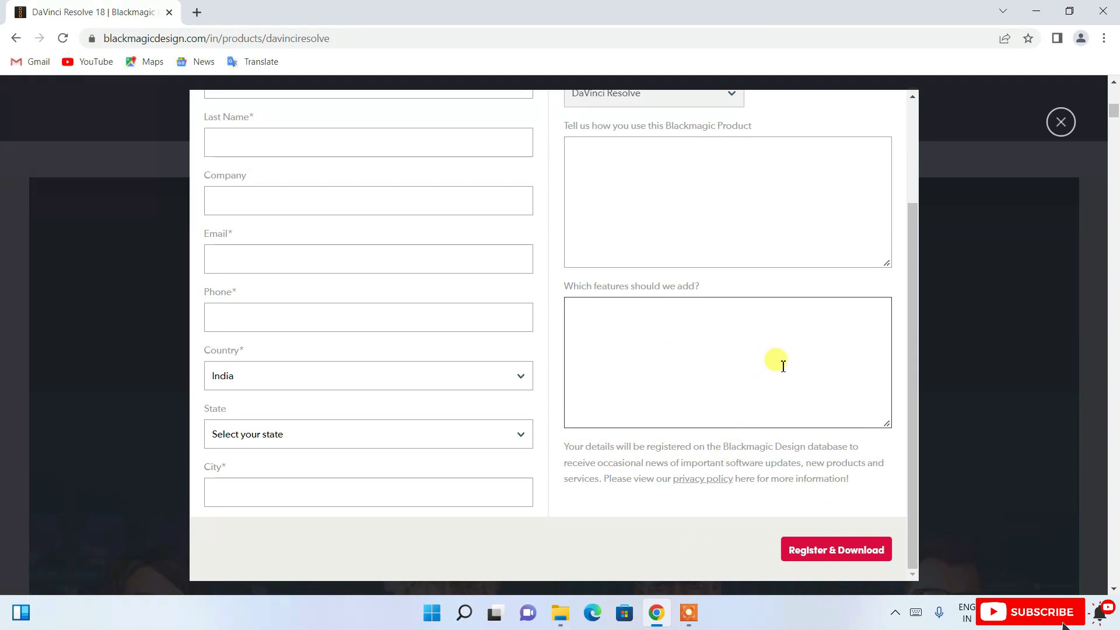
pyautogui.scroll(3, 815, 357)
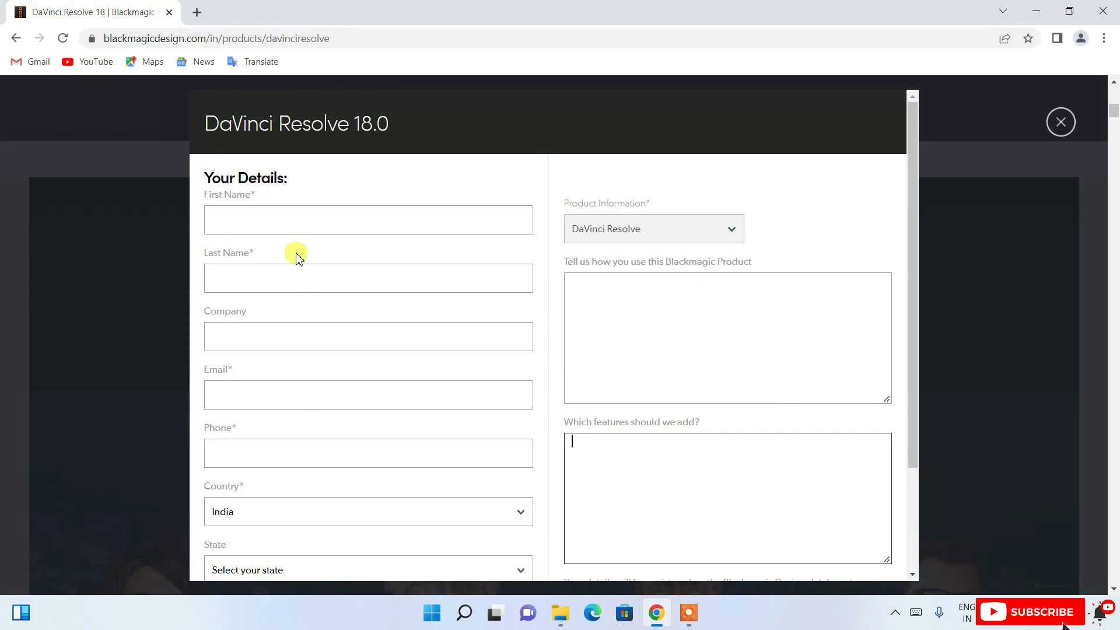
pyautogui.scroll(-3, 617, 320)
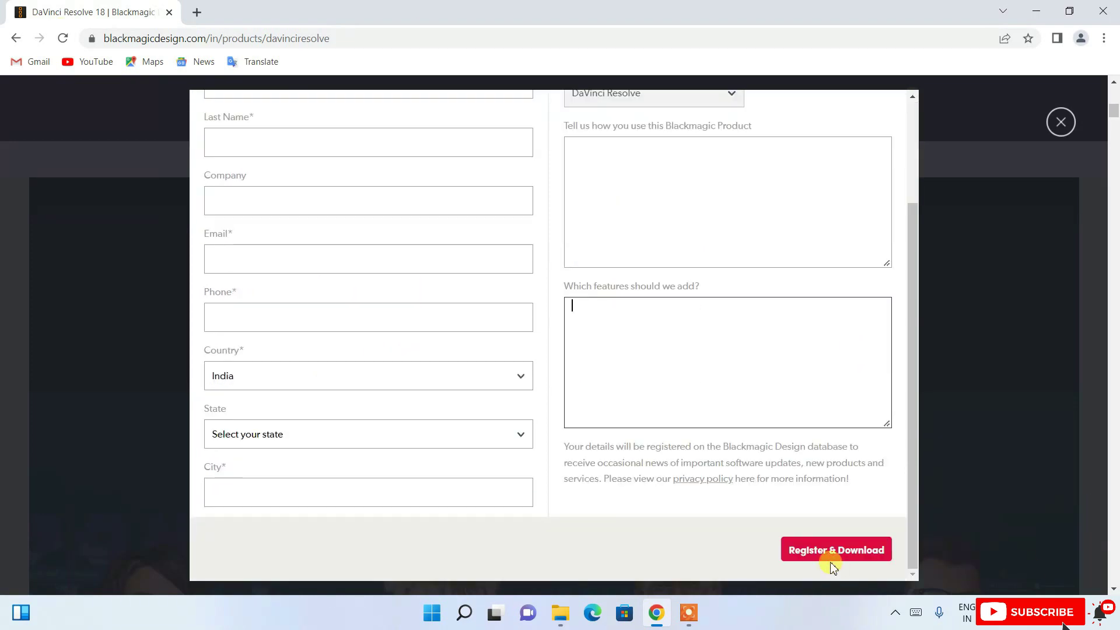
pyautogui.click(859, 555)
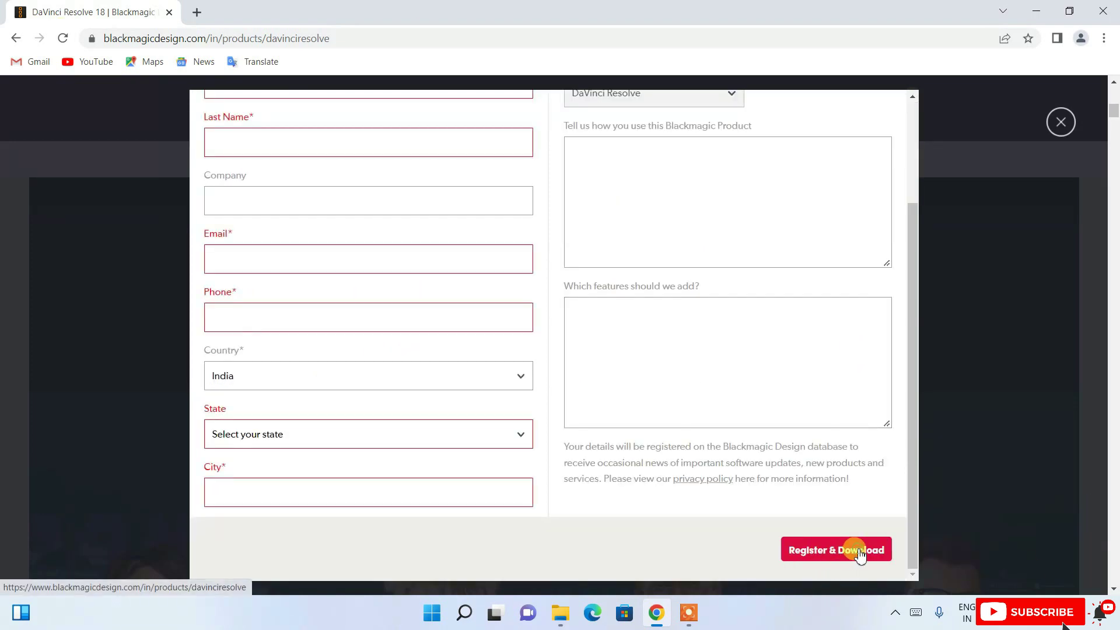
# Step: Bring up the Downloads\Software folder holding DaVinci_Resolve_18.0_Windows.zip
pyautogui.scroll(3, 386, 357)
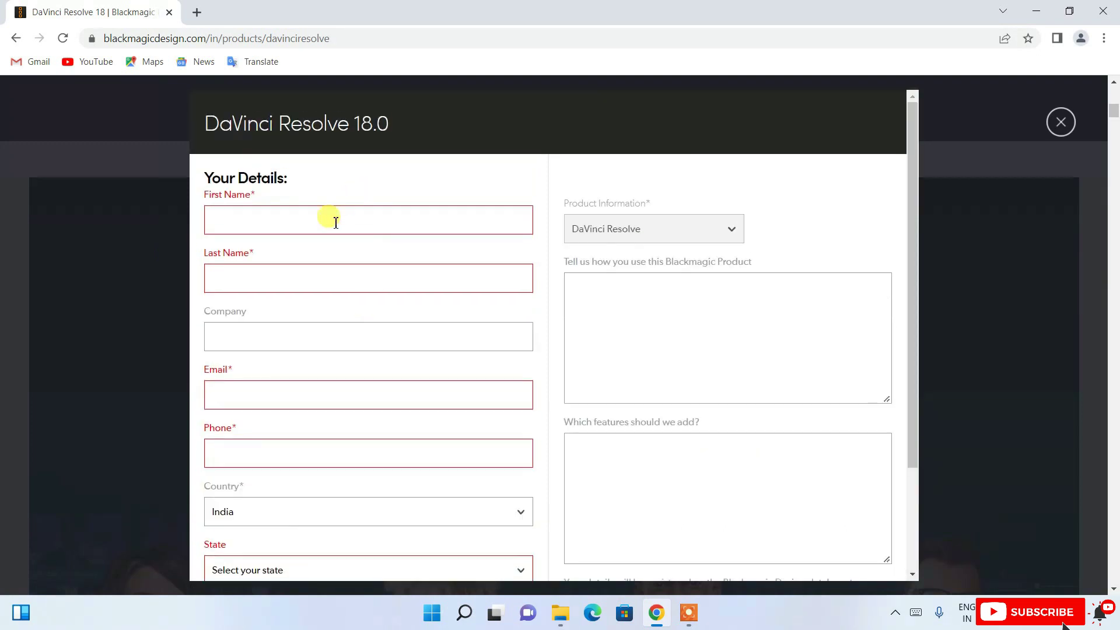
pyautogui.scroll(-3, 462, 317)
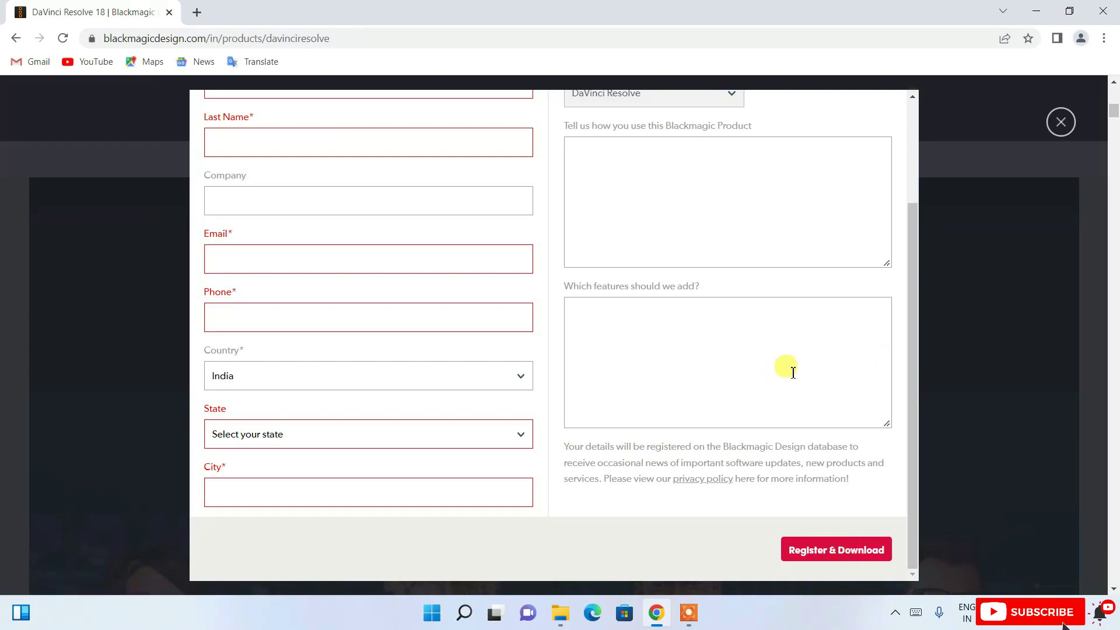
pyautogui.click(562, 621)
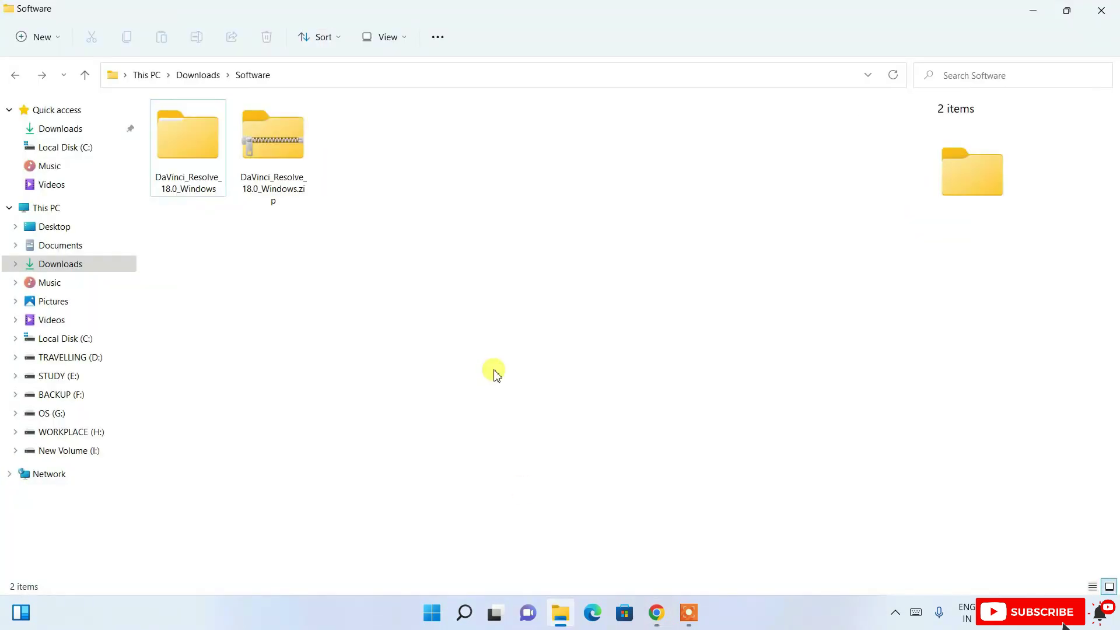
pyautogui.click(255, 139)
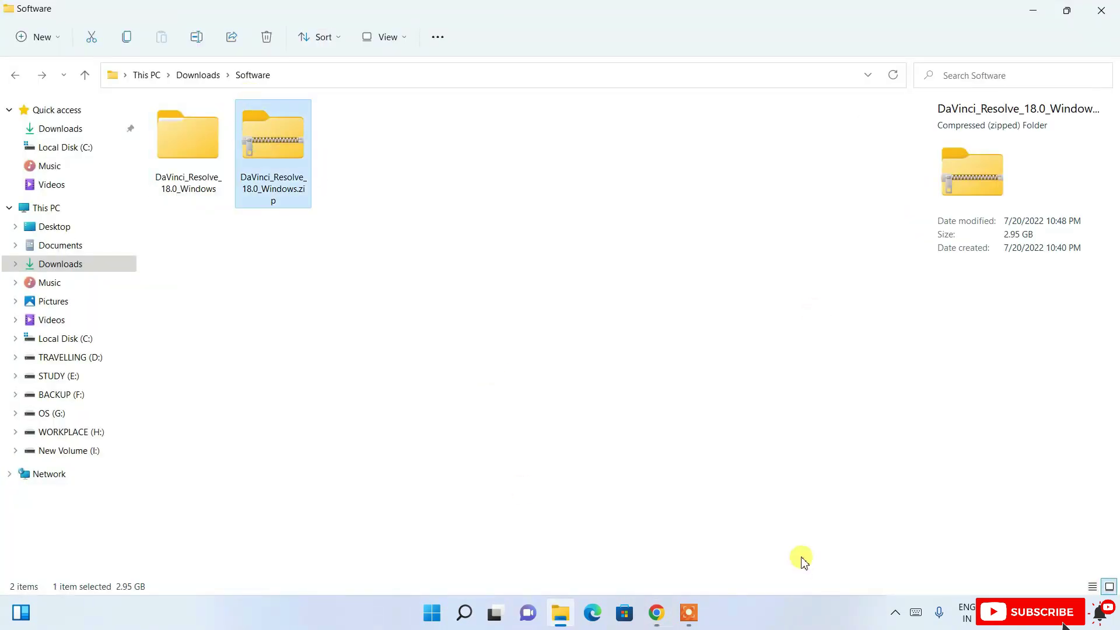
pyautogui.click(655, 613)
pyautogui.scroll(3, 315, 247)
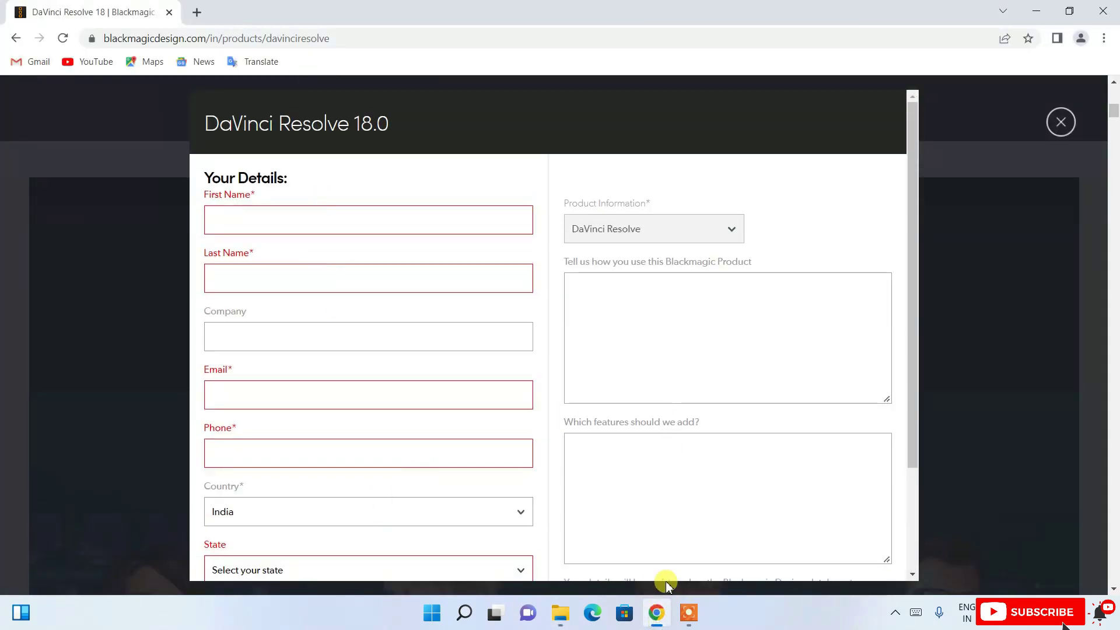
pyautogui.click(656, 612)
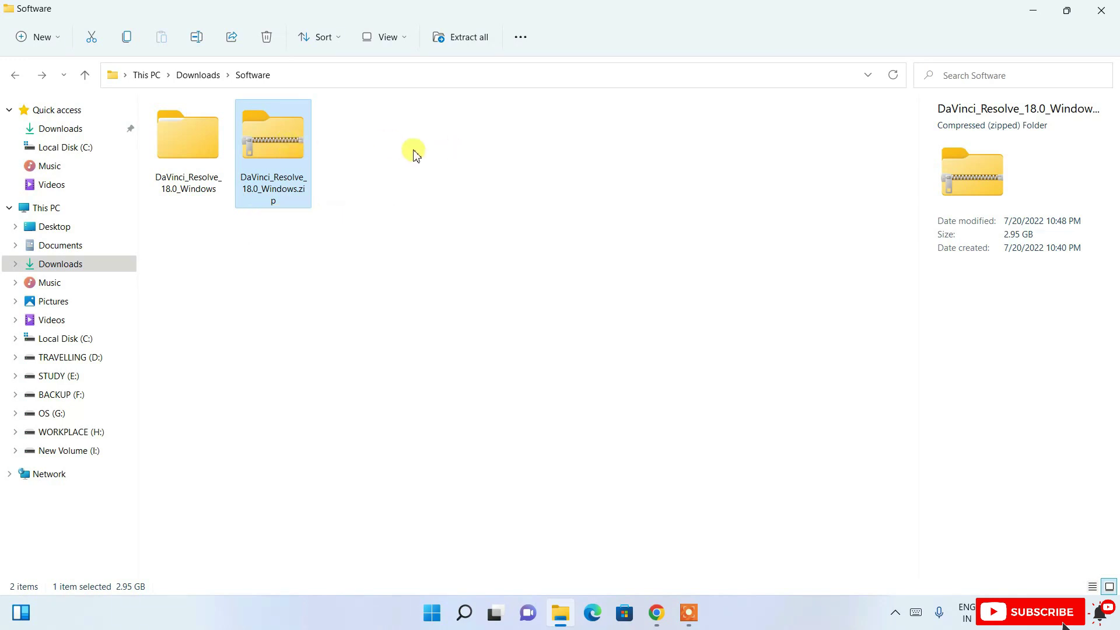
pyautogui.rightClick(271, 137)
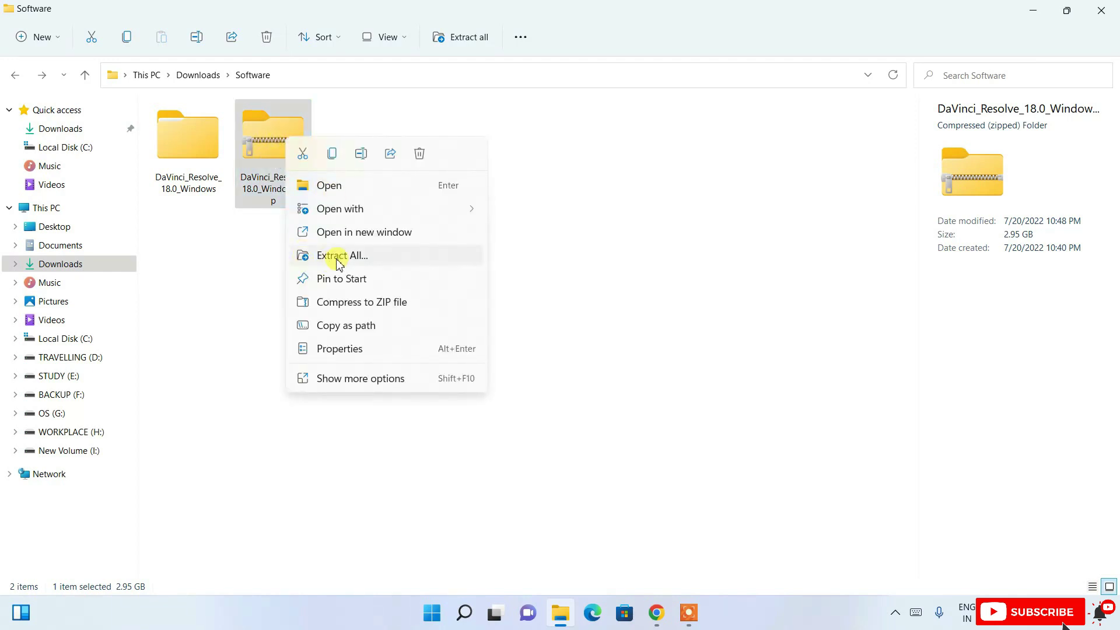
# Step: Open the extracted DaVinci_Resolve_18.0_Windows folder and launch DaVinci_Resolve_18.0_Windows.exe
pyautogui.click(645, 167)
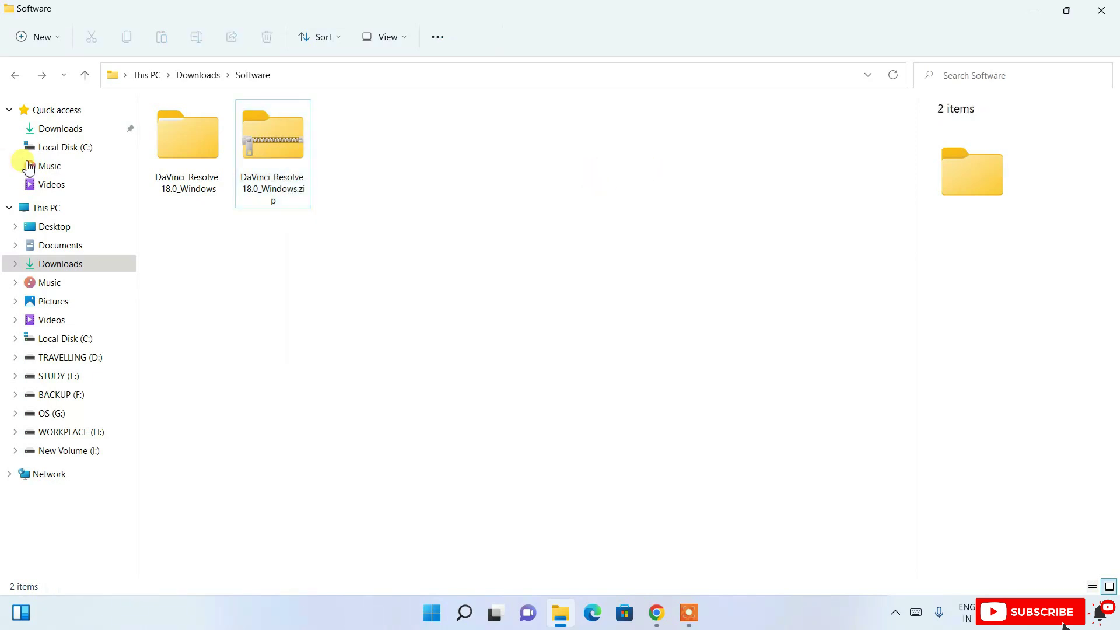
pyautogui.click(186, 160)
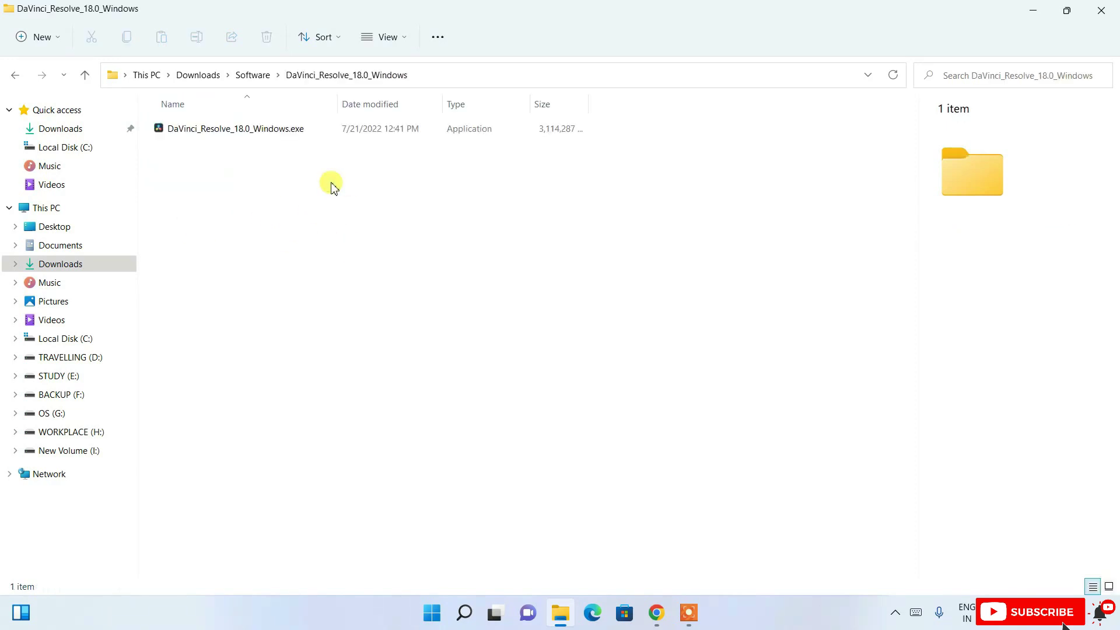
pyautogui.click(262, 122)
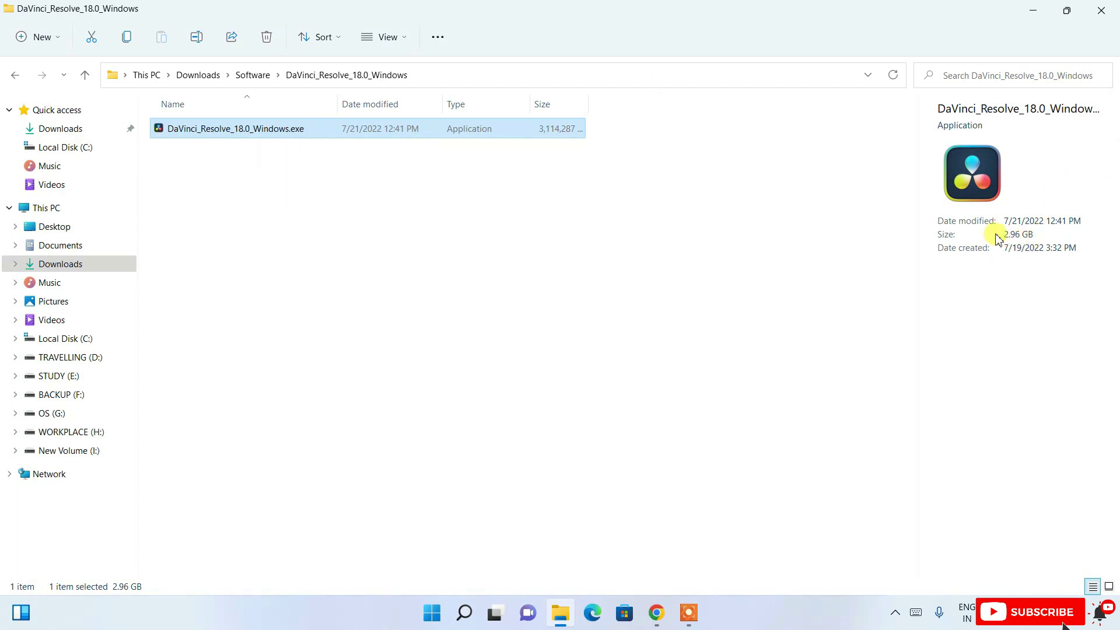
pyautogui.doubleClick(249, 130)
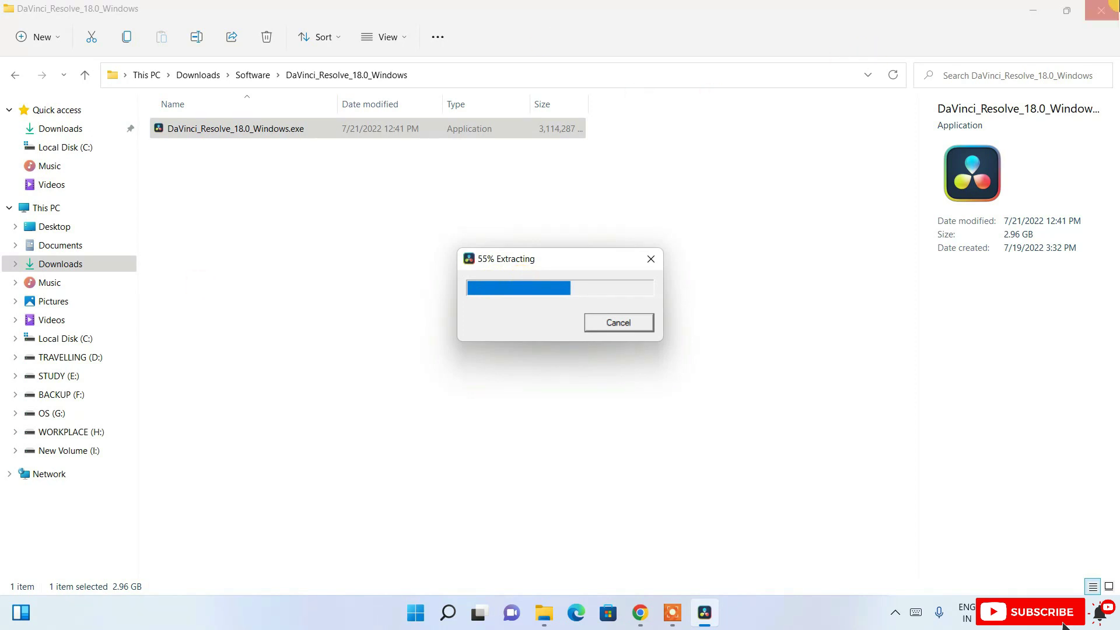
# Step: Minimise File Explorer while the installer extracts its files
pyautogui.click(1038, 12)
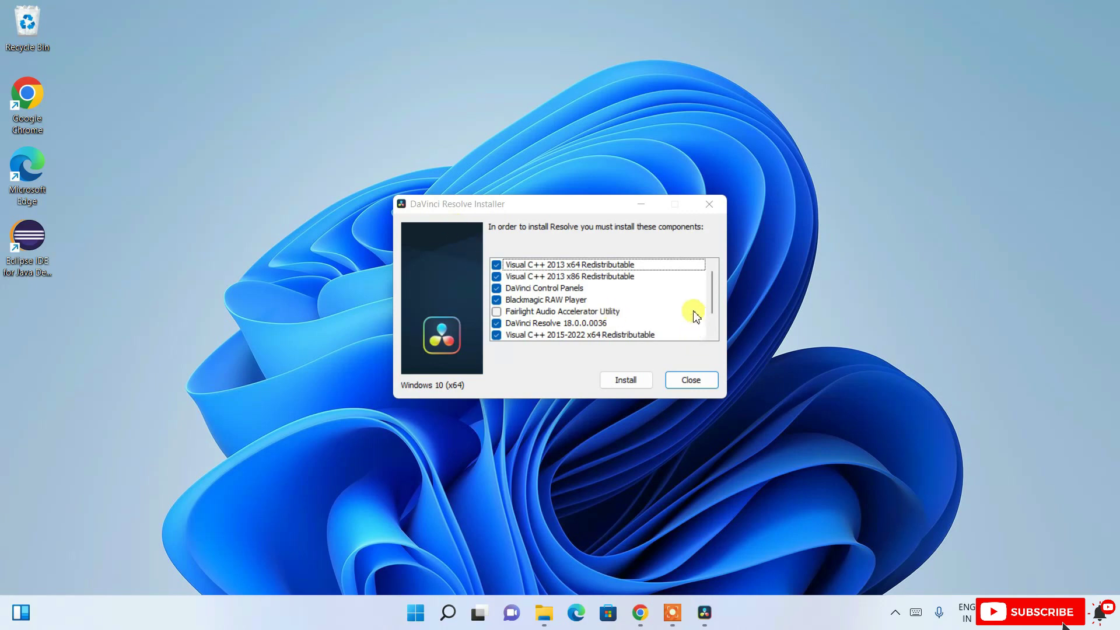
# Step: Install the default prerequisite components, leaving Fairlight Audio Accelerator Utility unchecked
pyautogui.scroll(-1, 600, 302)
pyautogui.scroll(1, 602, 321)
pyautogui.scroll(-1, 602, 321)
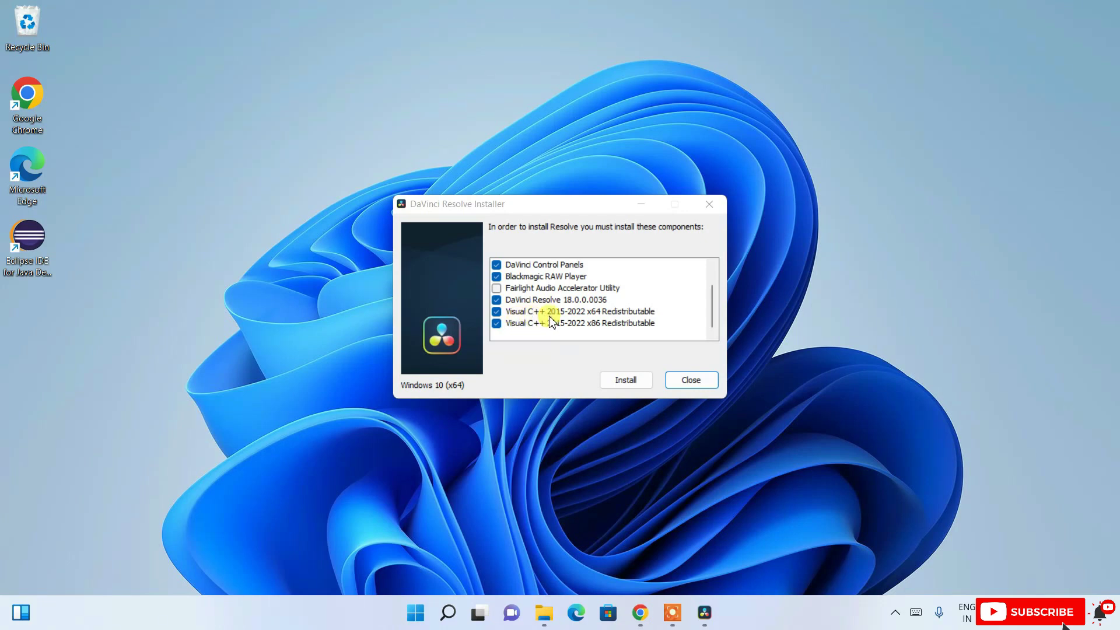
pyautogui.scroll(1, 655, 309)
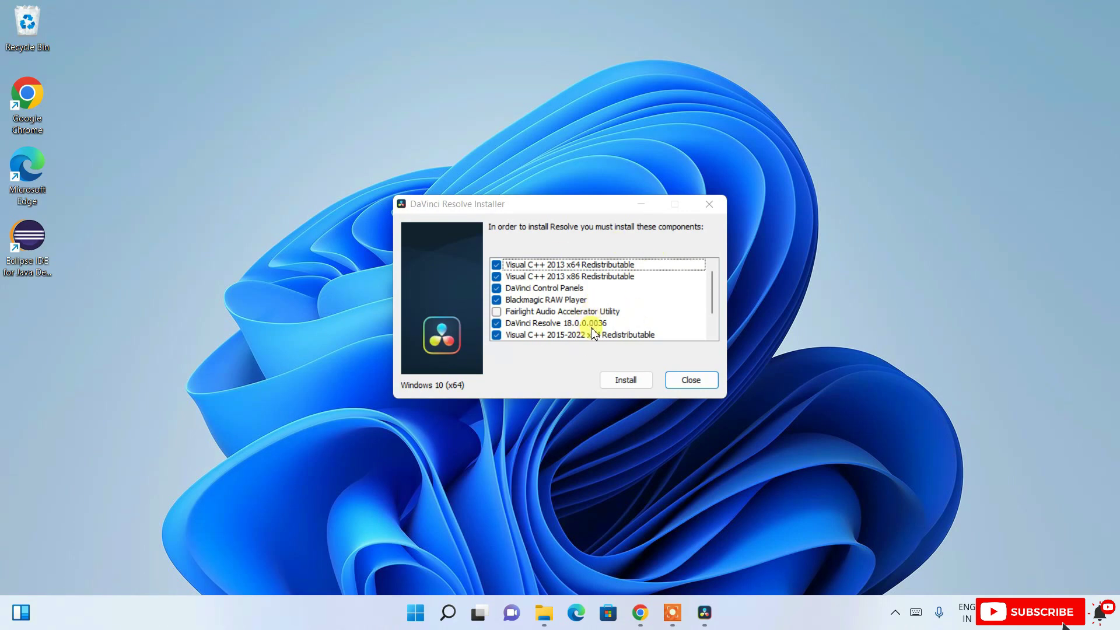
pyautogui.click(626, 380)
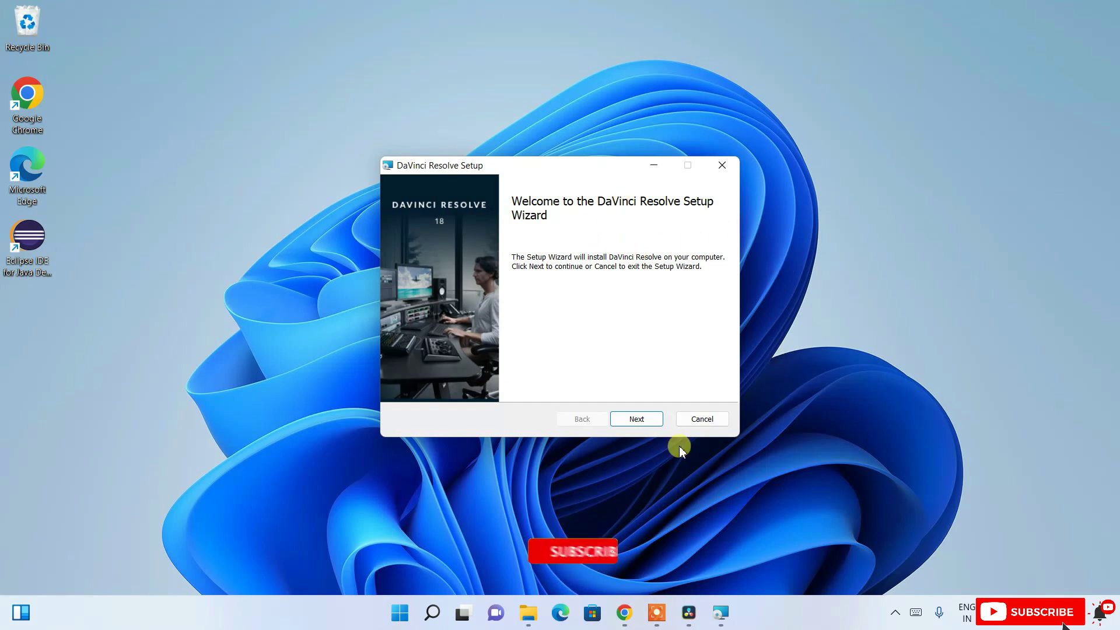
# Step: Accept the DaVinci Resolve license agreement and advance to the Destination Folder page
pyautogui.click(636, 420)
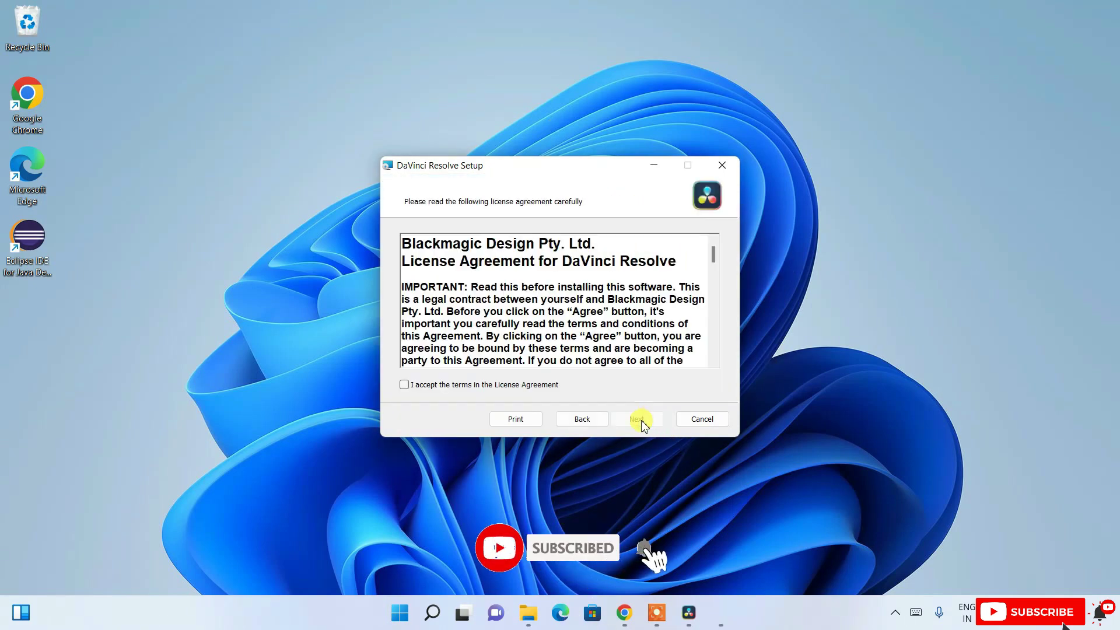
pyautogui.scroll(-4, 527, 295)
pyautogui.scroll(-15, 529, 294)
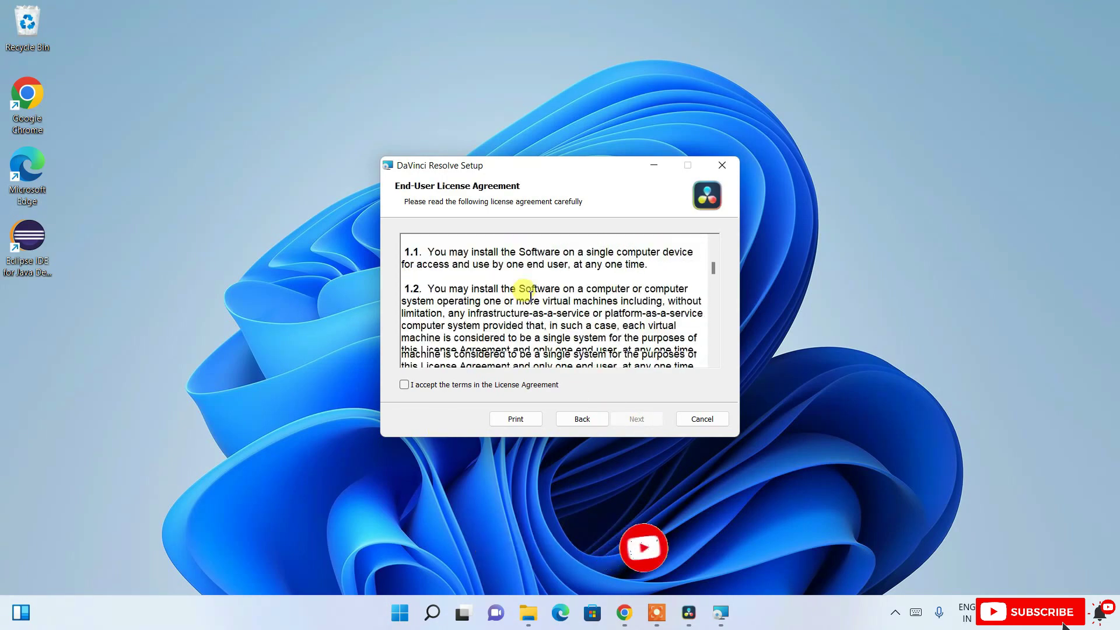
pyautogui.click(438, 385)
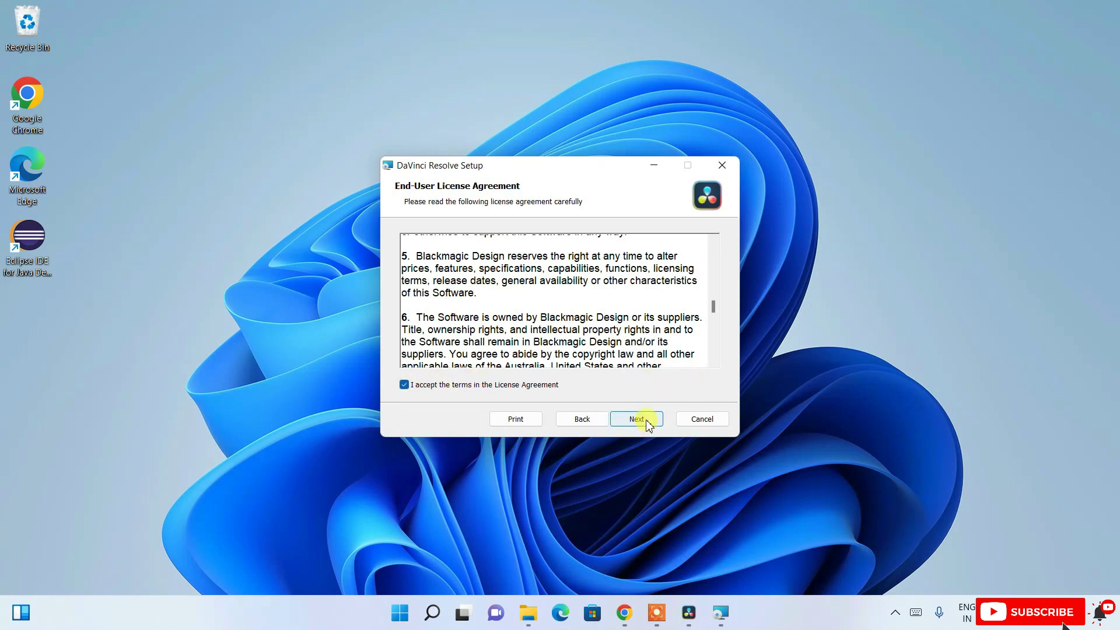
pyautogui.click(647, 422)
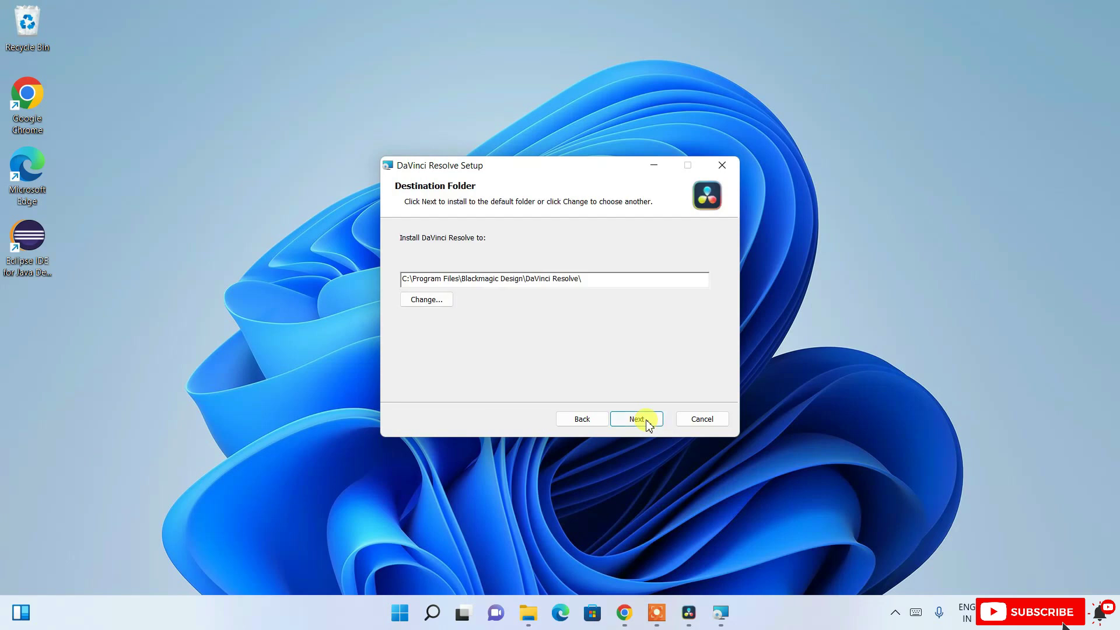
# Step: Keep the default C:\Program Files\Blackmagic Design\DaVinci Resolve\ path and run the installation
pyautogui.moveTo(607, 278); pyautogui.dragTo(314, 296)
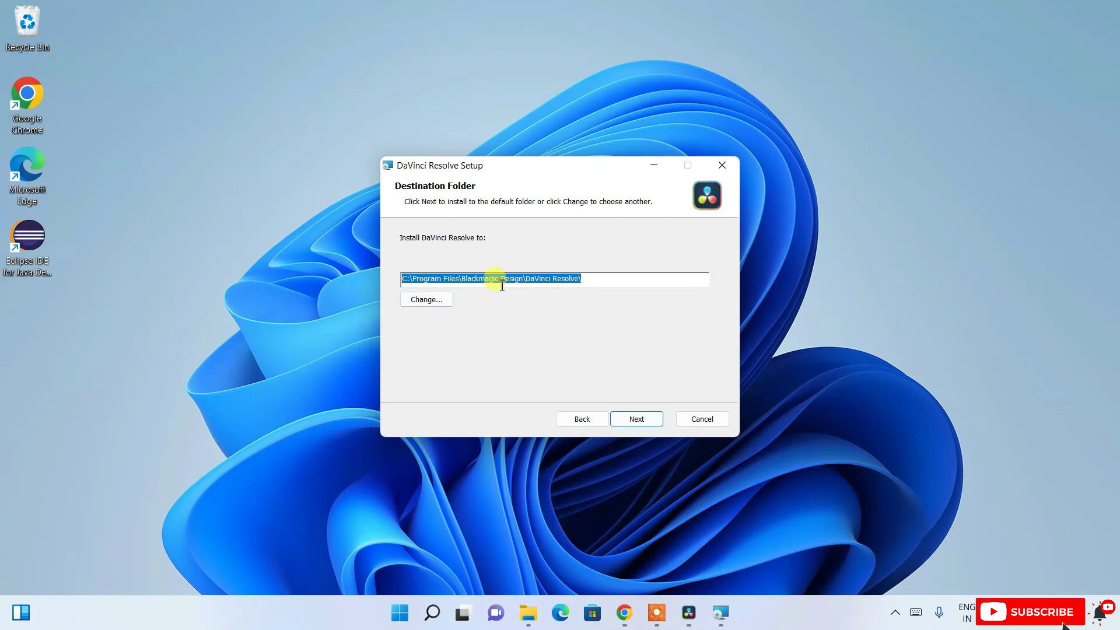
pyautogui.click(424, 279)
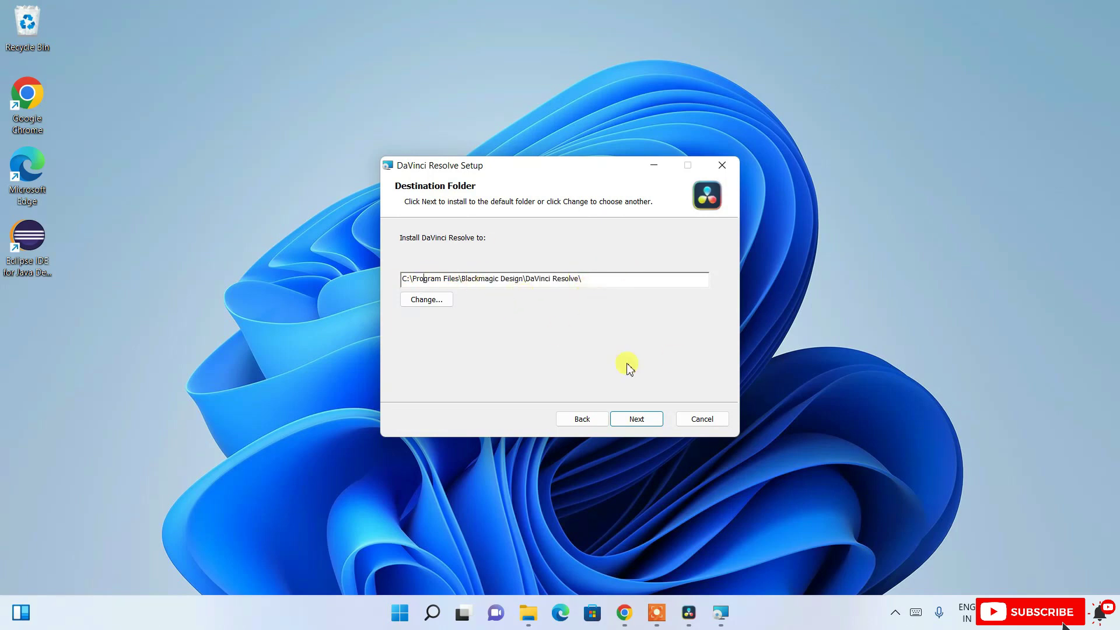
pyautogui.click(642, 420)
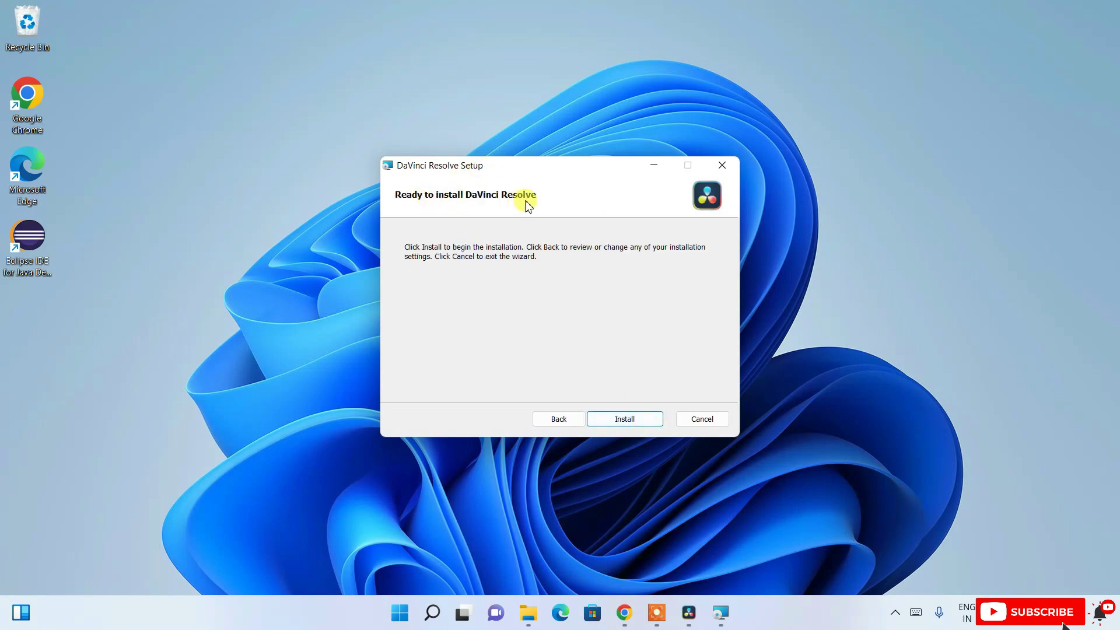
pyautogui.click(624, 417)
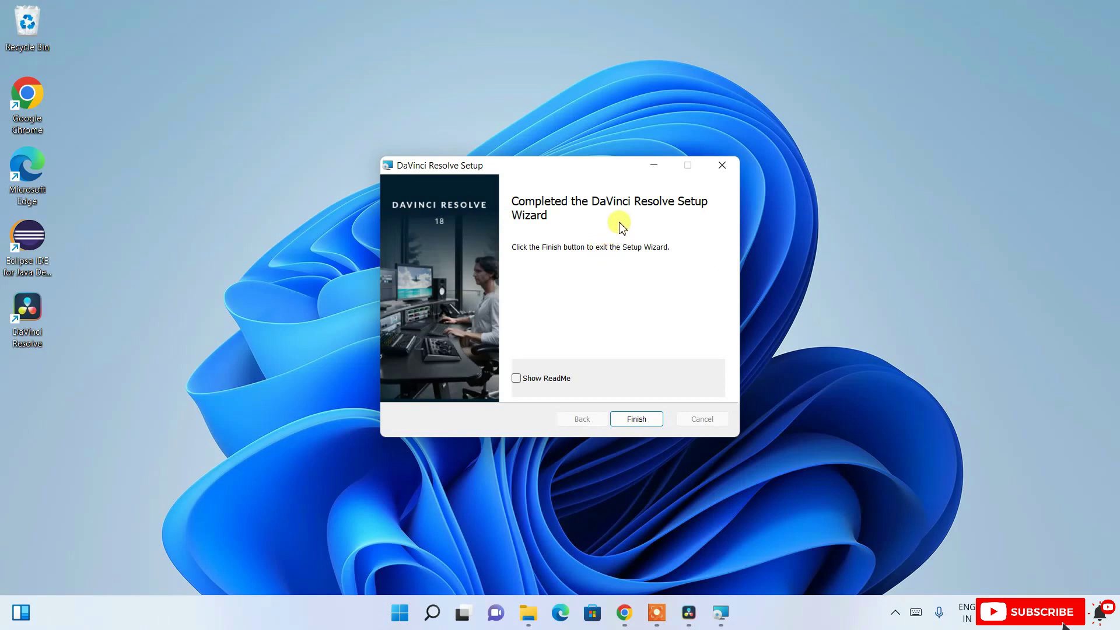
# Step: Finish the setup wizard and confirm the 'Installation complete.' message
pyautogui.click(636, 420)
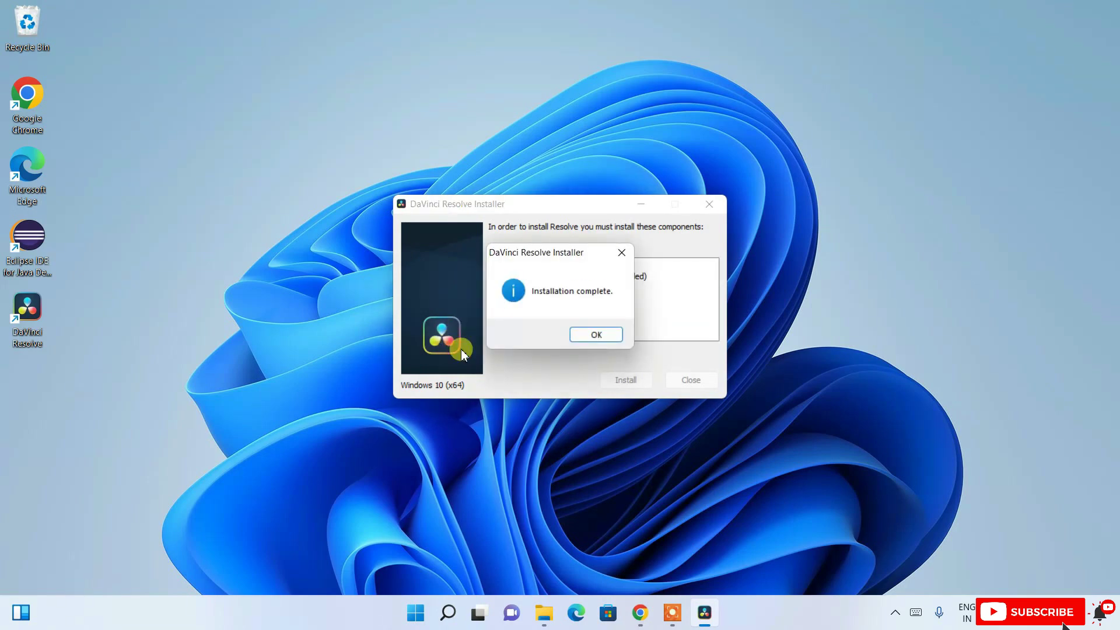
pyautogui.click(597, 335)
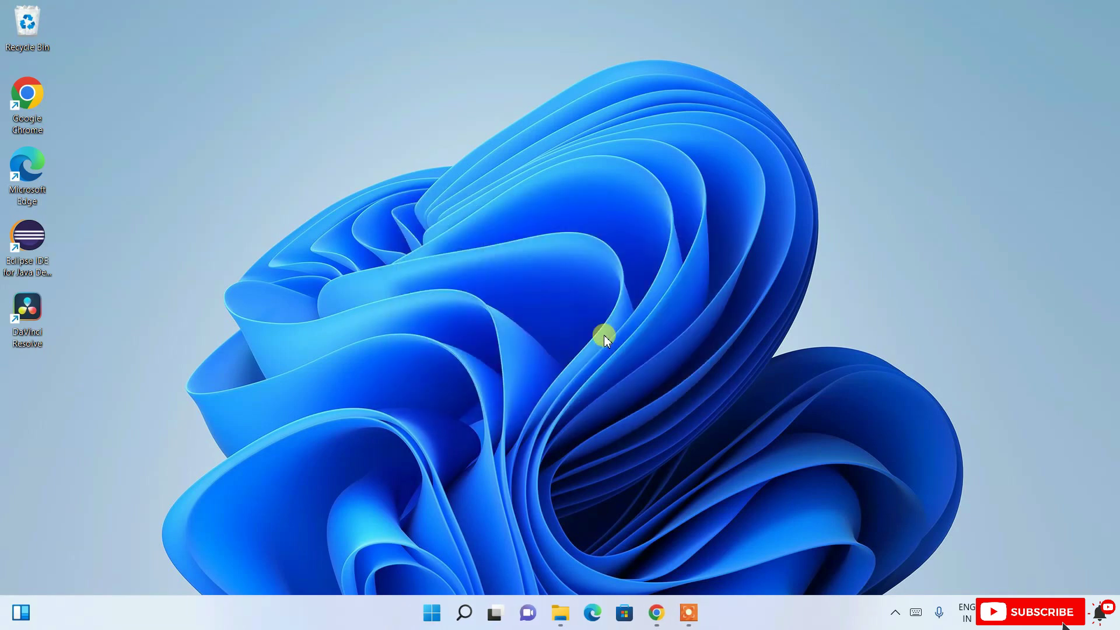
# Step: Launch DaVinci Resolve from its desktop shortcut, keep English as the language, and continue past What's new
pyautogui.doubleClick(32, 313)
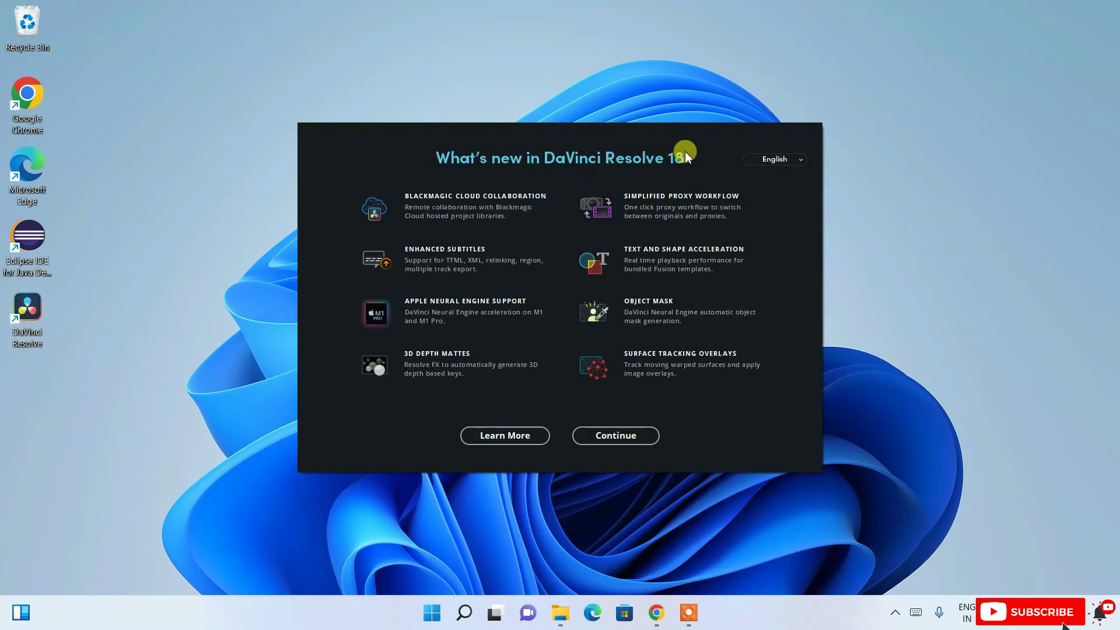
pyautogui.click(794, 165)
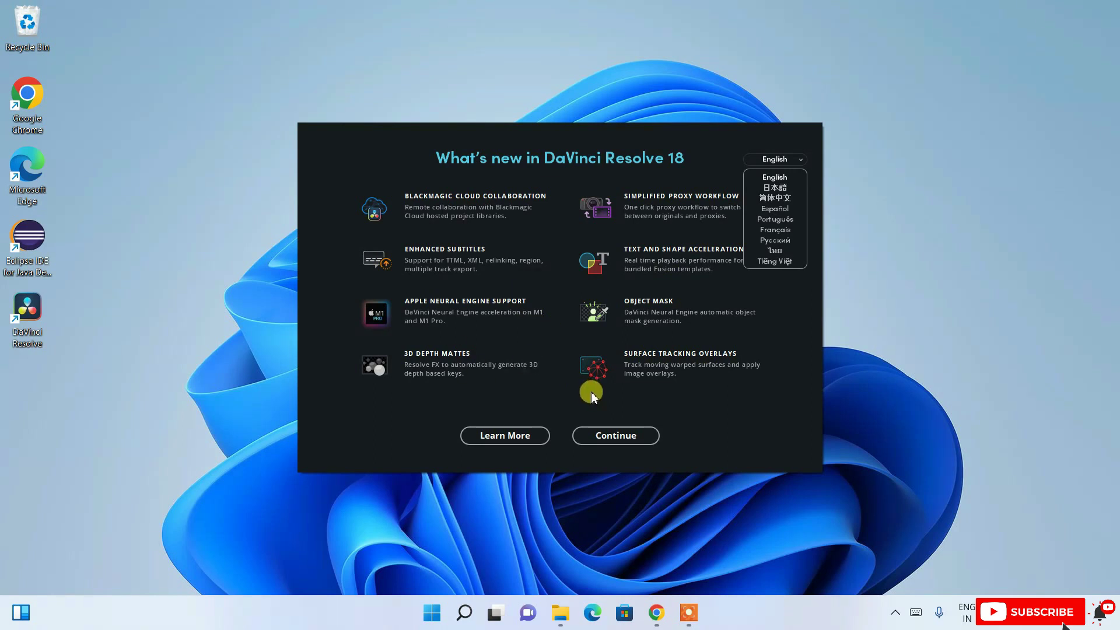
pyautogui.click(626, 442)
pyautogui.click(626, 442)
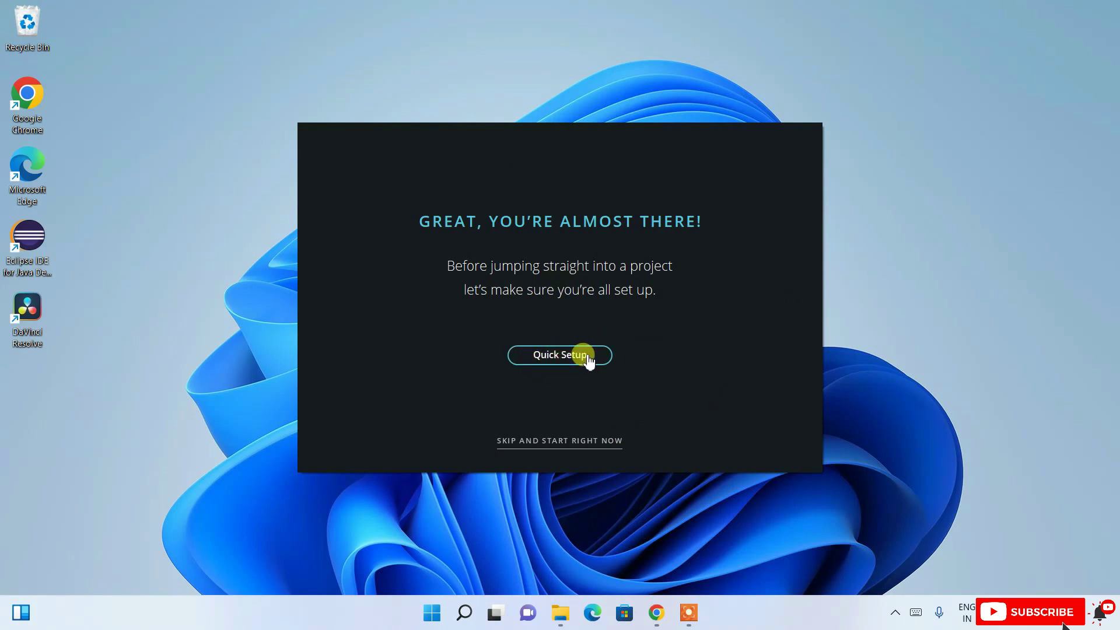
# Step: Skip the quick setup and allow FusionScript and DaVinci Resolve through the Windows firewall
pyautogui.click(553, 442)
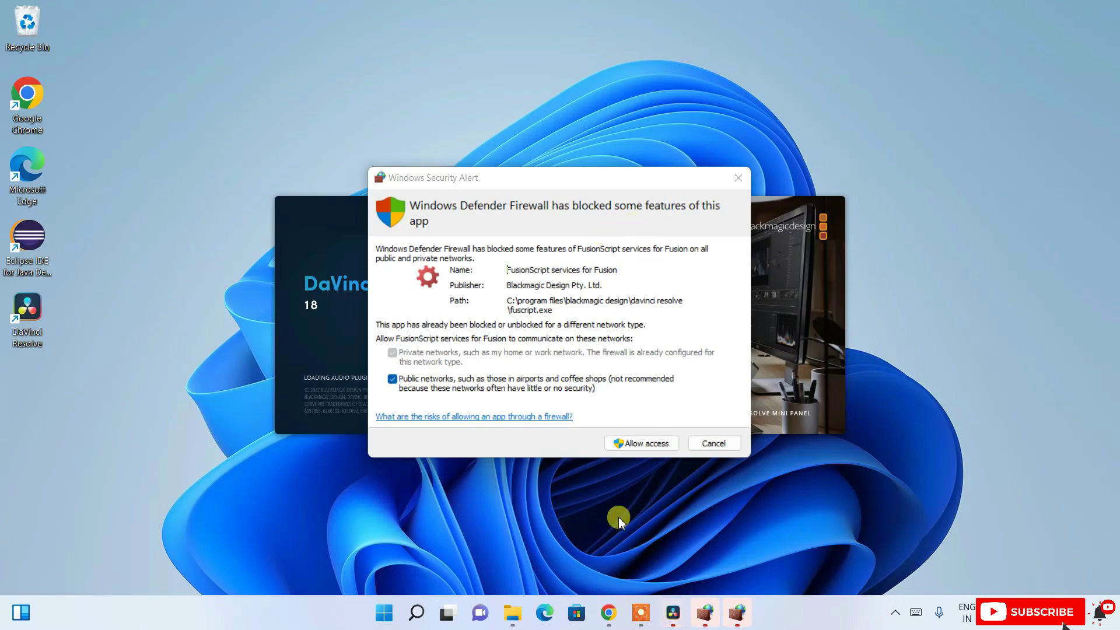
pyautogui.click(643, 445)
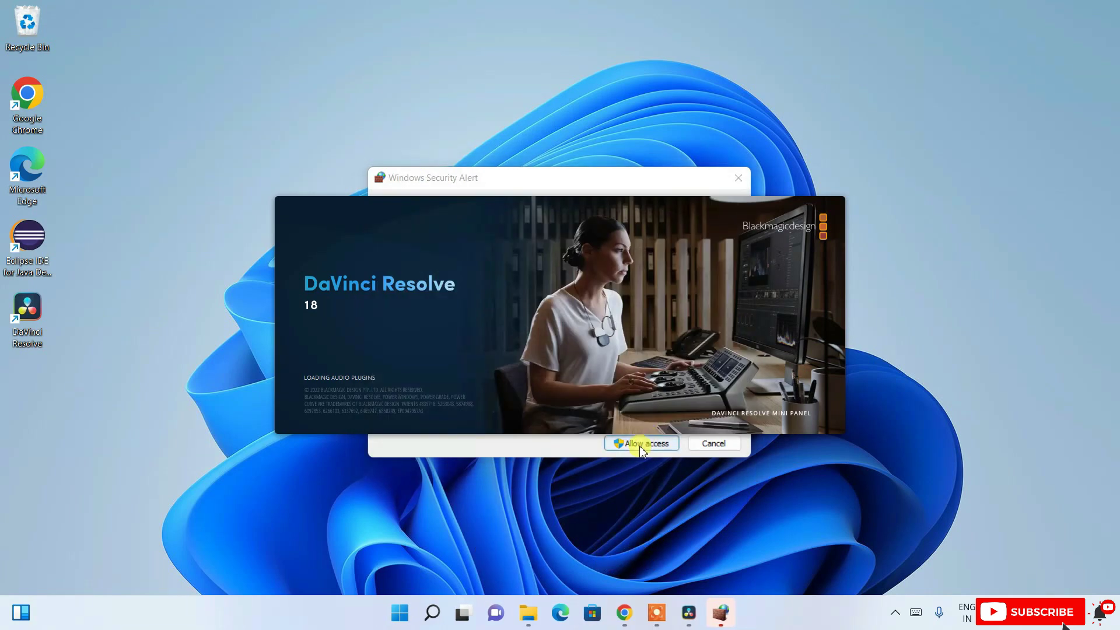
pyautogui.click(648, 443)
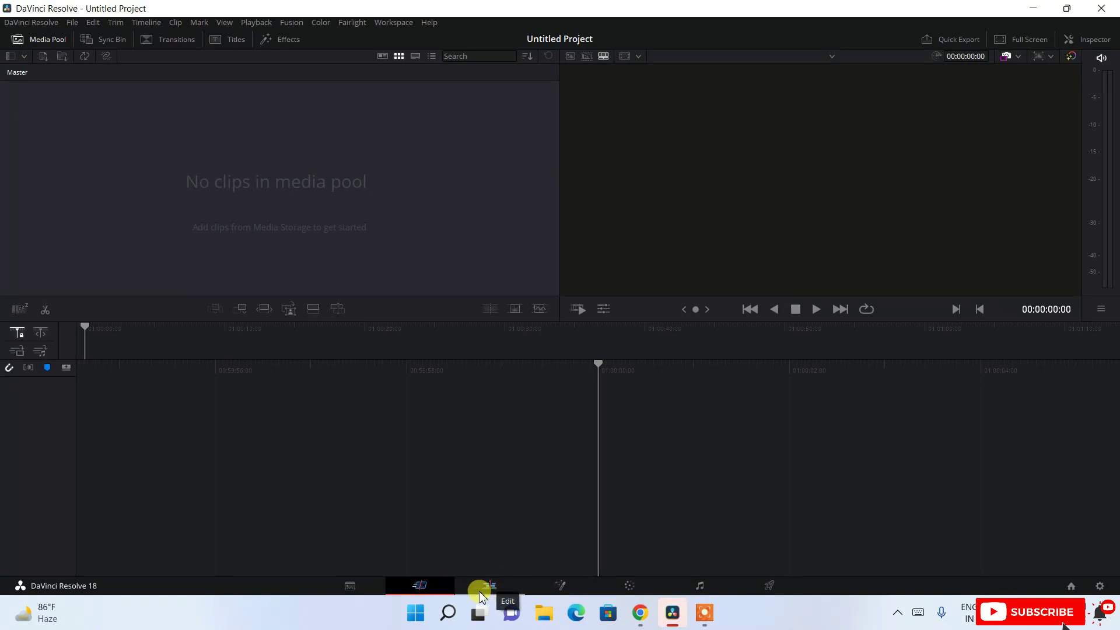
# Step: Switch to the Edit page and choose Import Media from the empty Media Pool's context menu
pyautogui.click(499, 589)
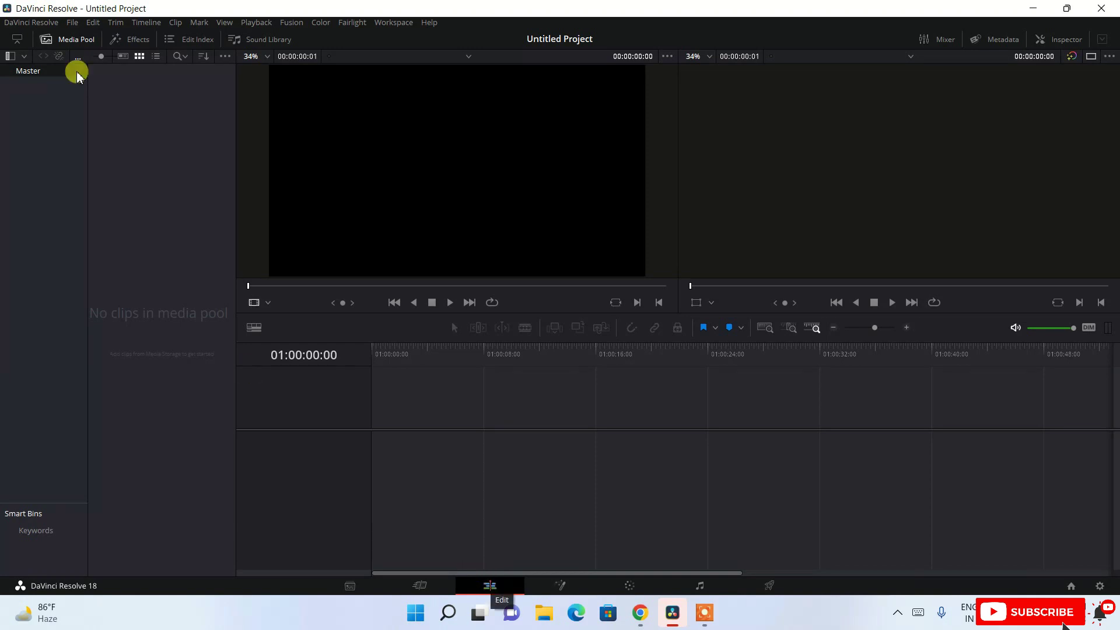
pyautogui.rightClick(175, 207)
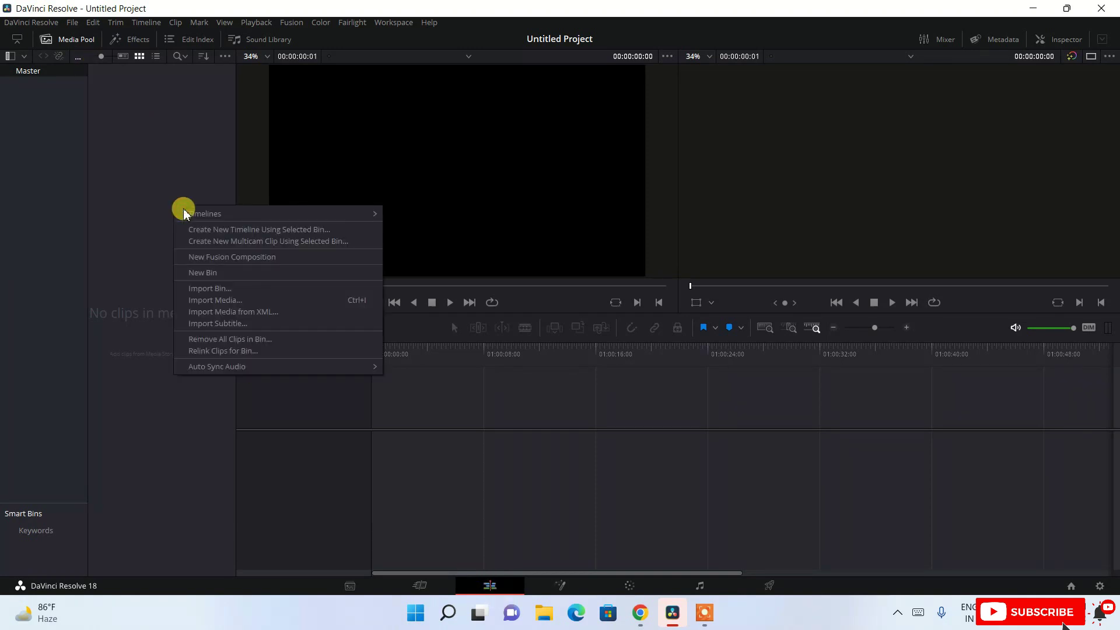
pyautogui.click(124, 332)
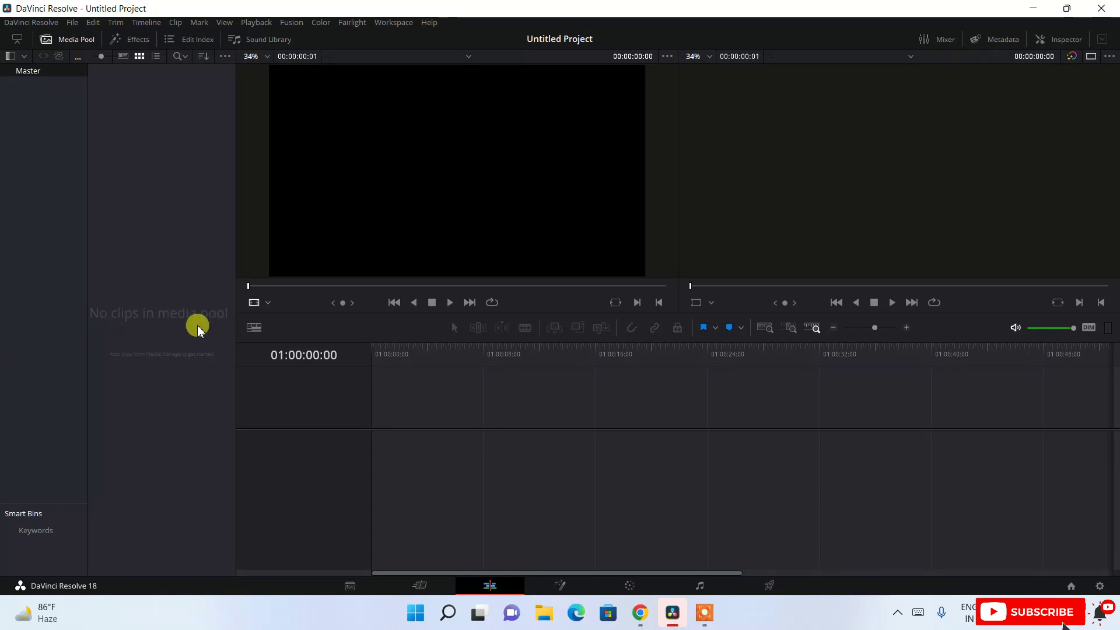
pyautogui.rightClick(123, 123)
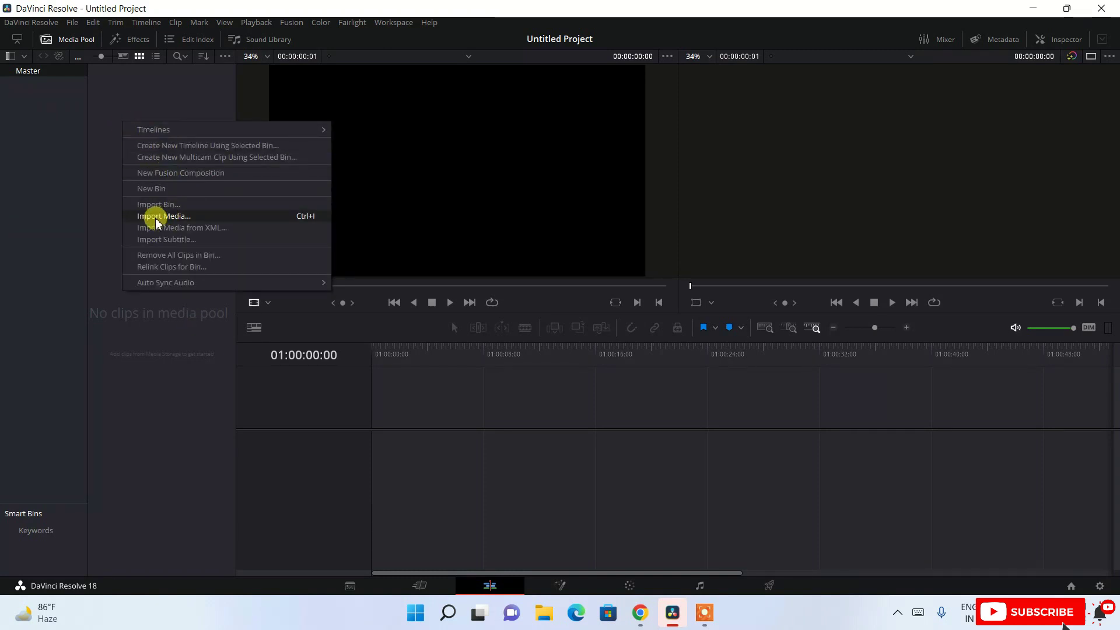
pyautogui.click(178, 216)
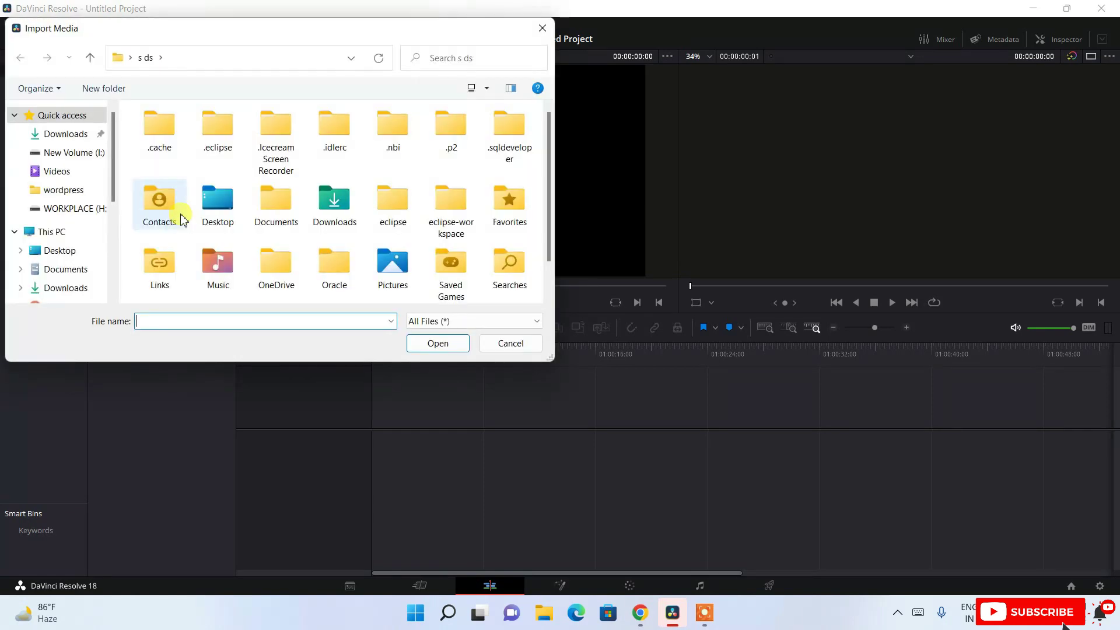
# Step: Import VID_20211002_152226.mp4 from the Videos folder and change the project frame rate to match it
pyautogui.moveTo(110, 35); pyautogui.dragTo(459, 68)
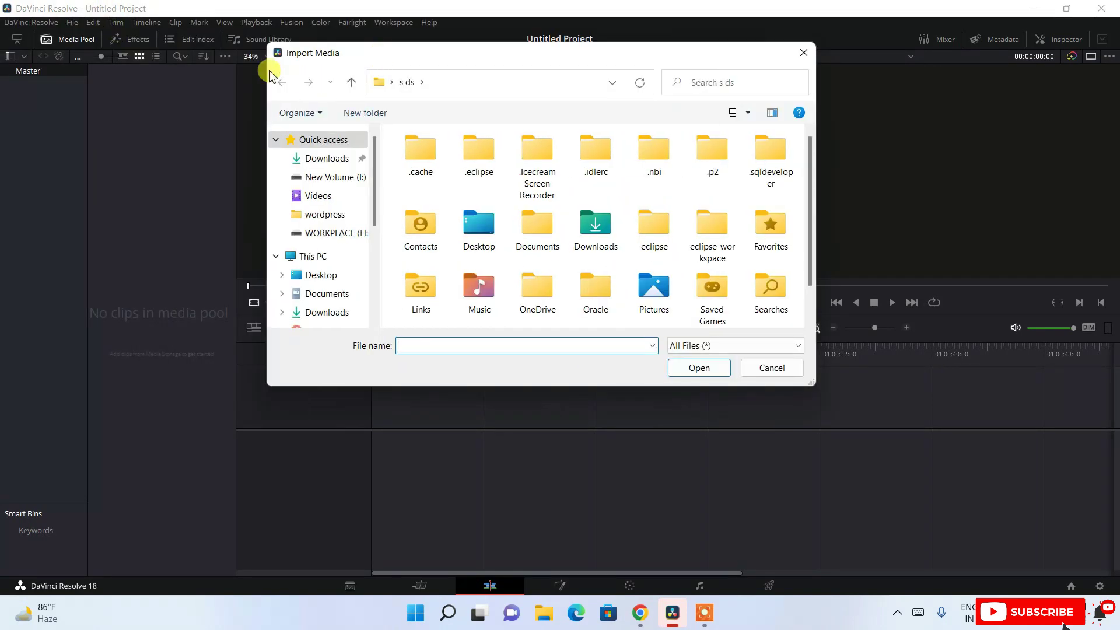
pyautogui.scroll(-3, 325, 245)
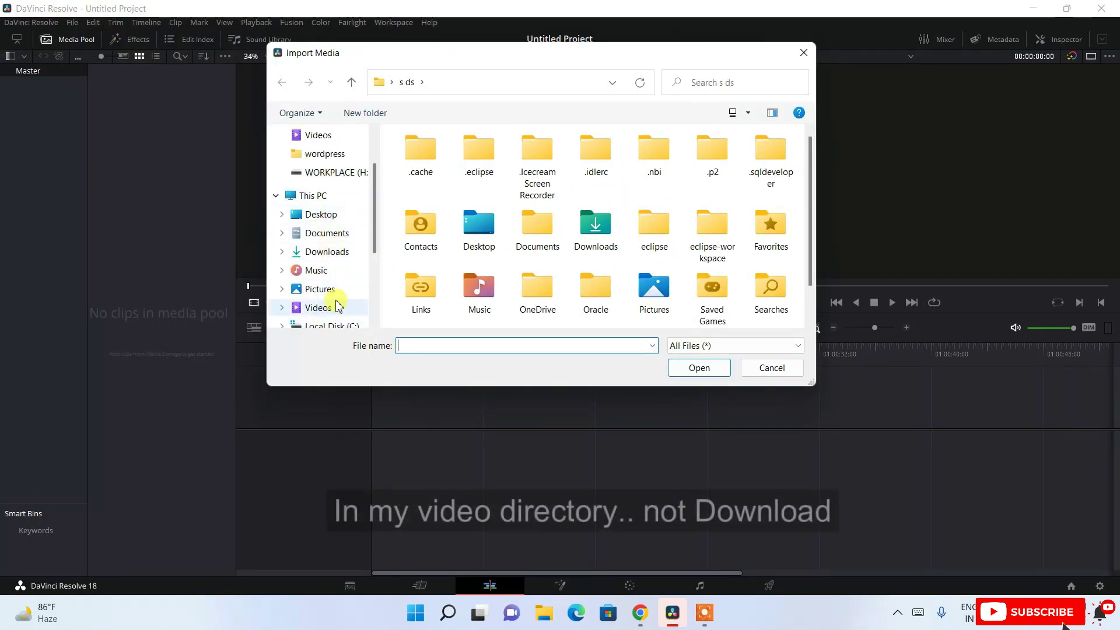
pyautogui.click(323, 290)
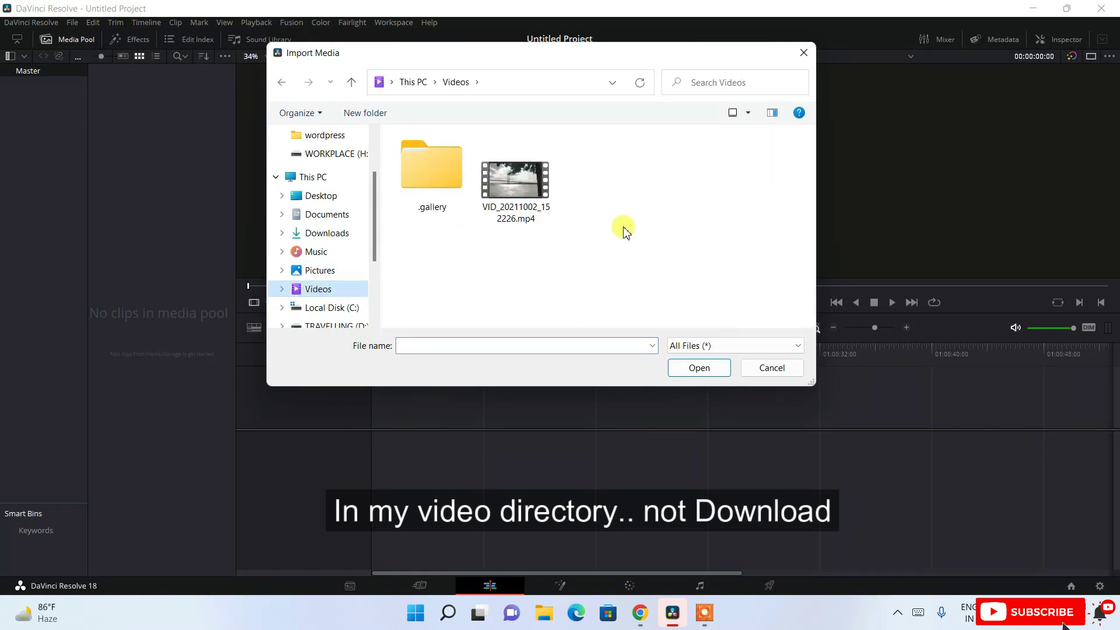
pyautogui.click(490, 189)
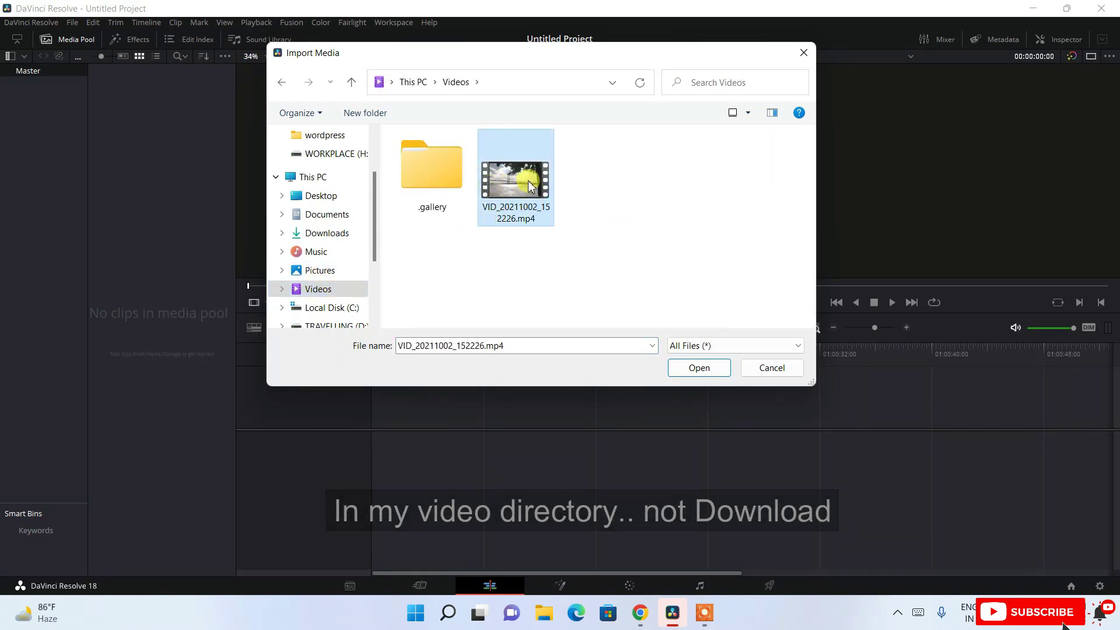
pyautogui.click(700, 368)
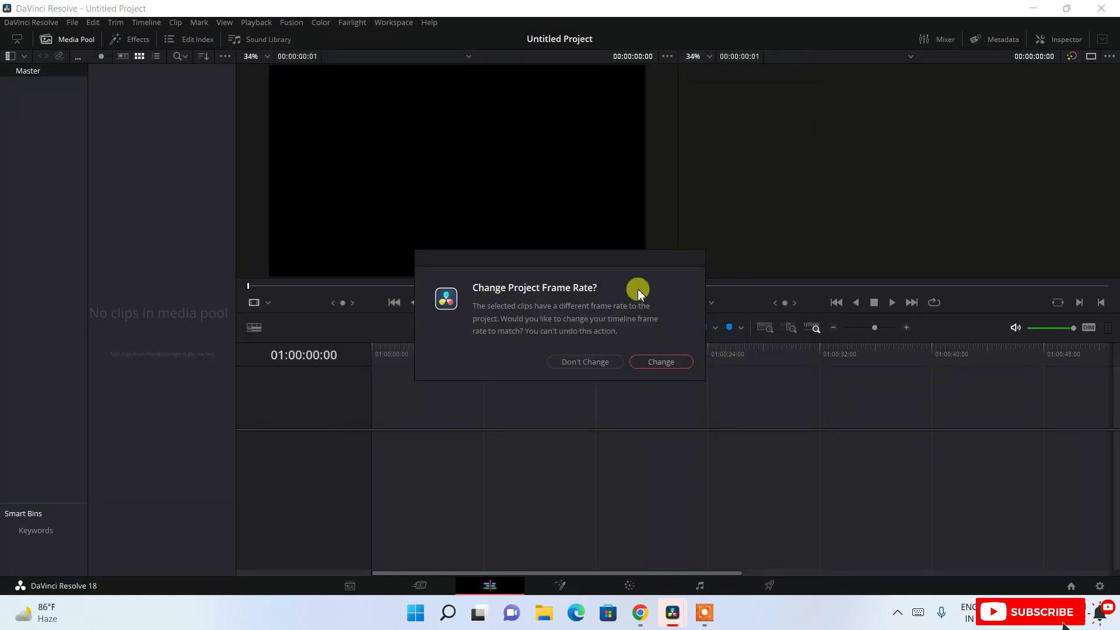
pyautogui.click(668, 363)
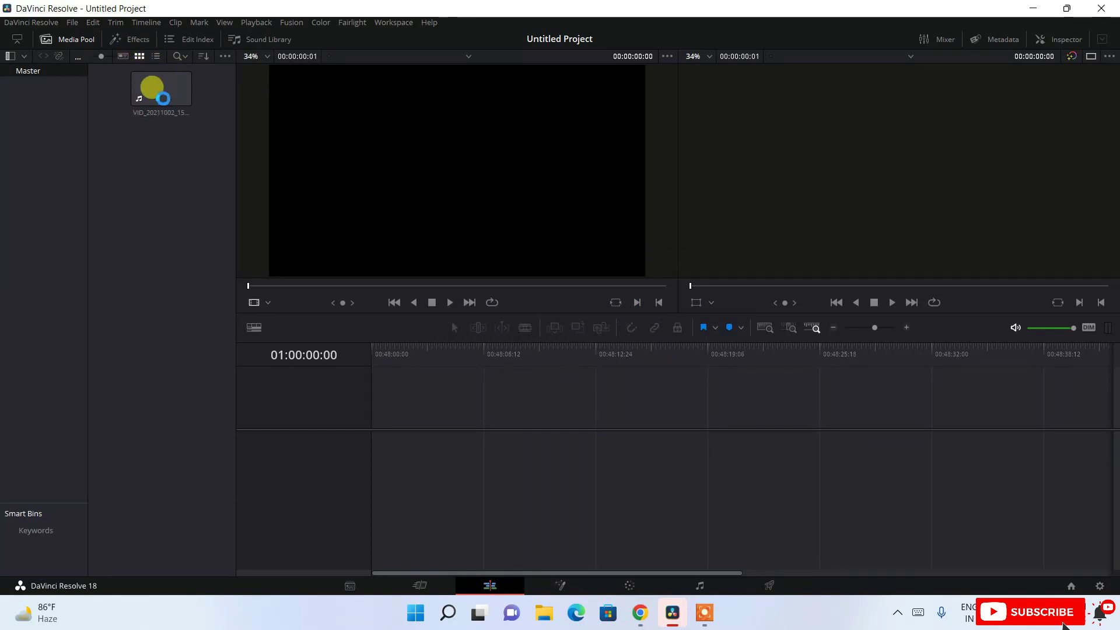
# Step: Preview the imported clip and drag it onto a new timeline with its video and audio
pyautogui.click(153, 89)
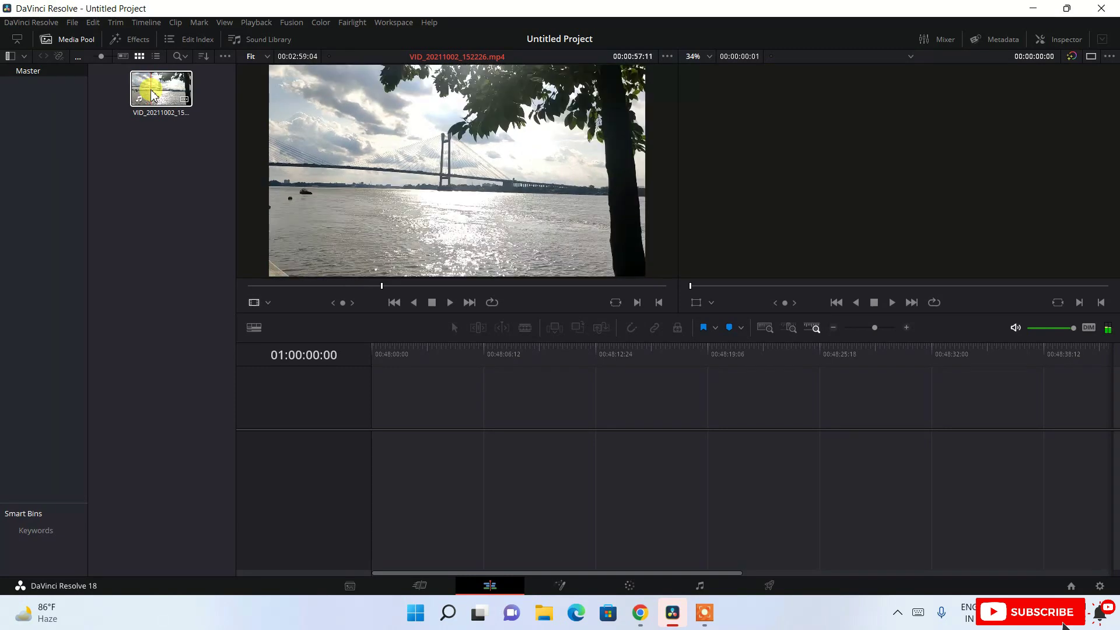
pyautogui.moveTo(157, 97); pyautogui.dragTo(374, 449)
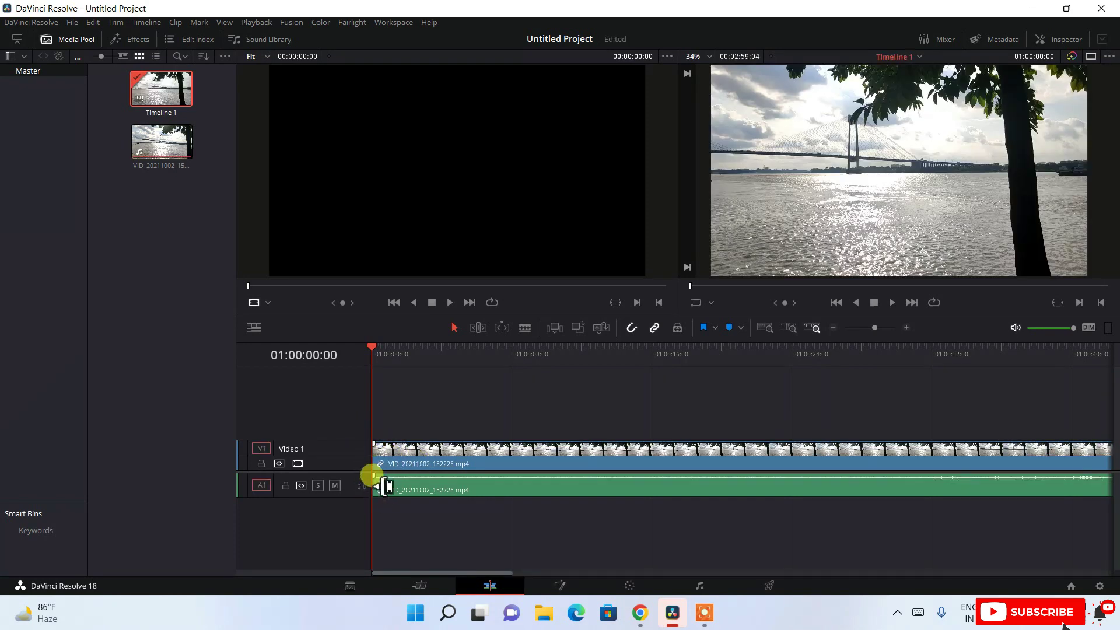
pyautogui.click(514, 458)
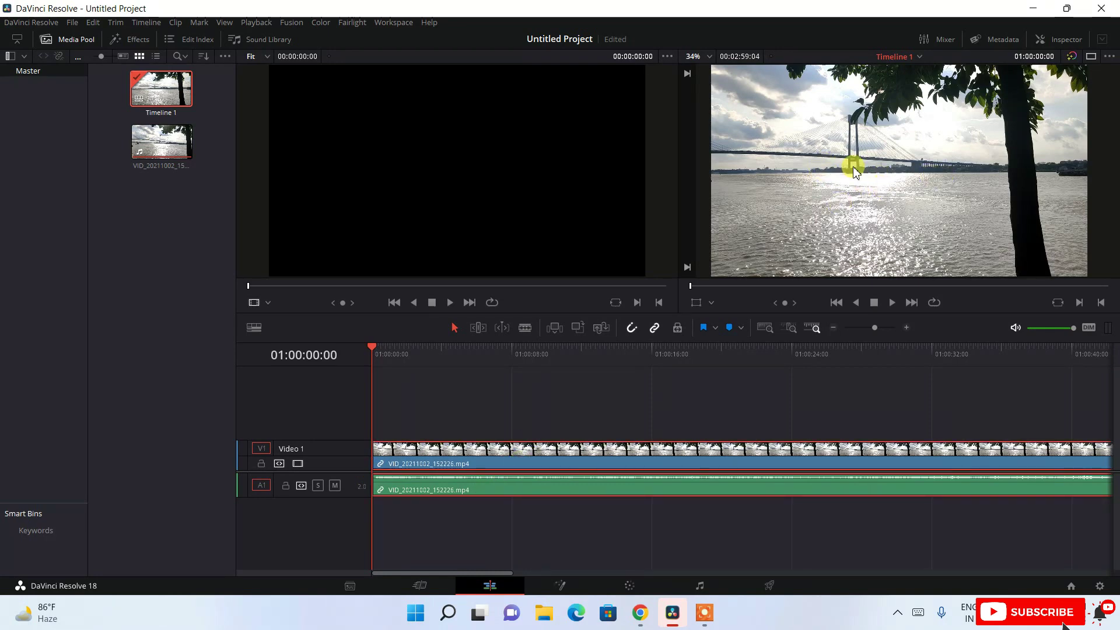
# Step: Move the playhead to 01:00:19:08 and blade the clip in two there
pyautogui.moveTo(371, 349); pyautogui.dragTo(709, 348)
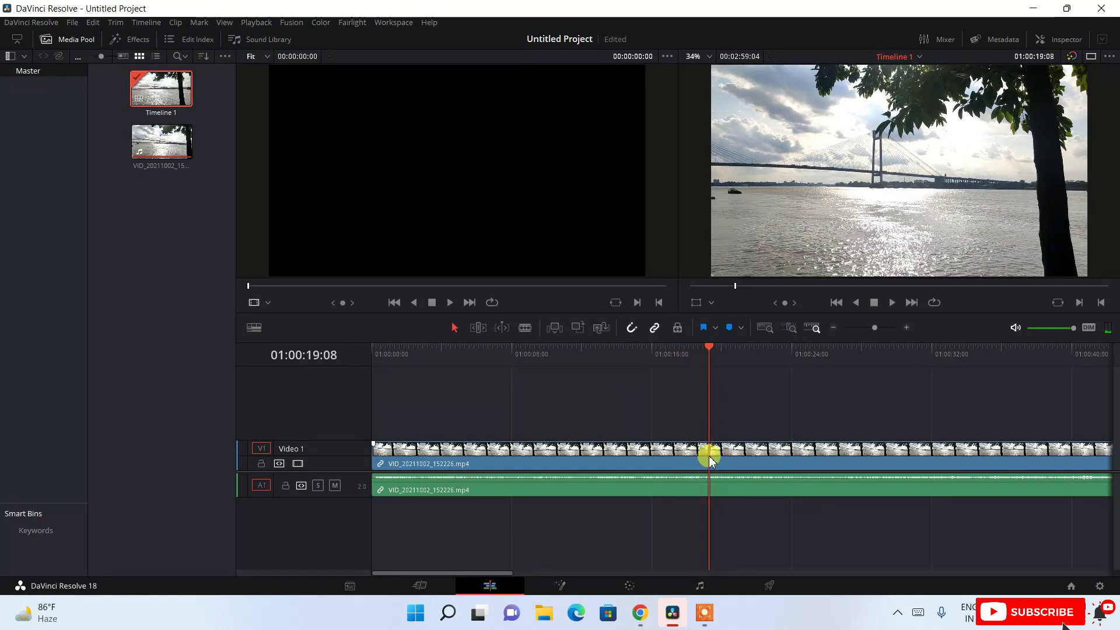
pyautogui.click(523, 331)
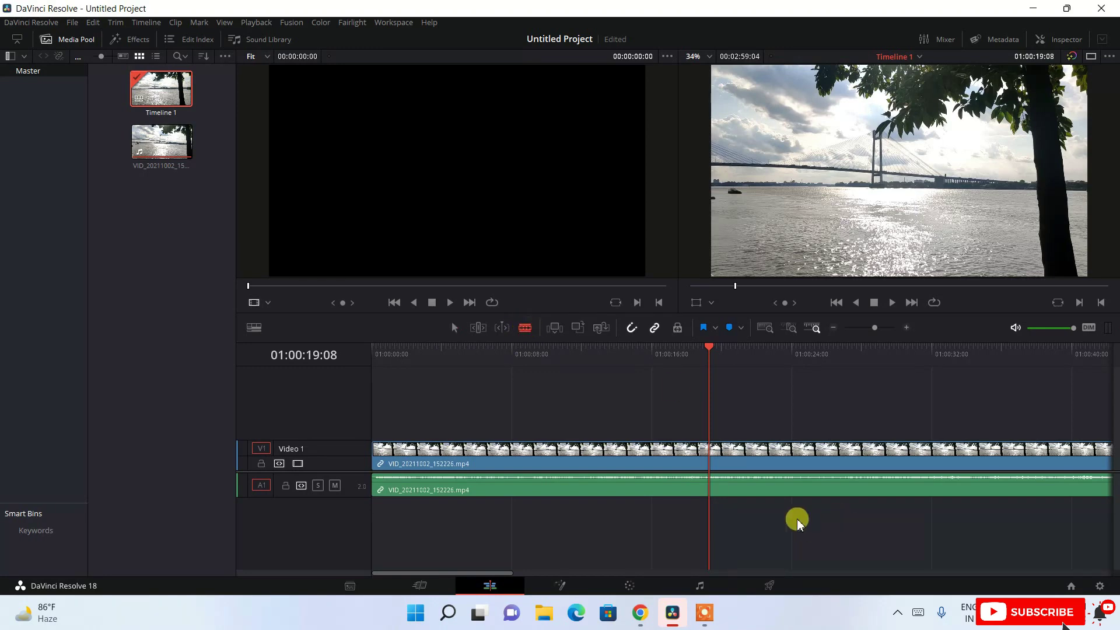
pyautogui.click(707, 462)
pyautogui.click(707, 484)
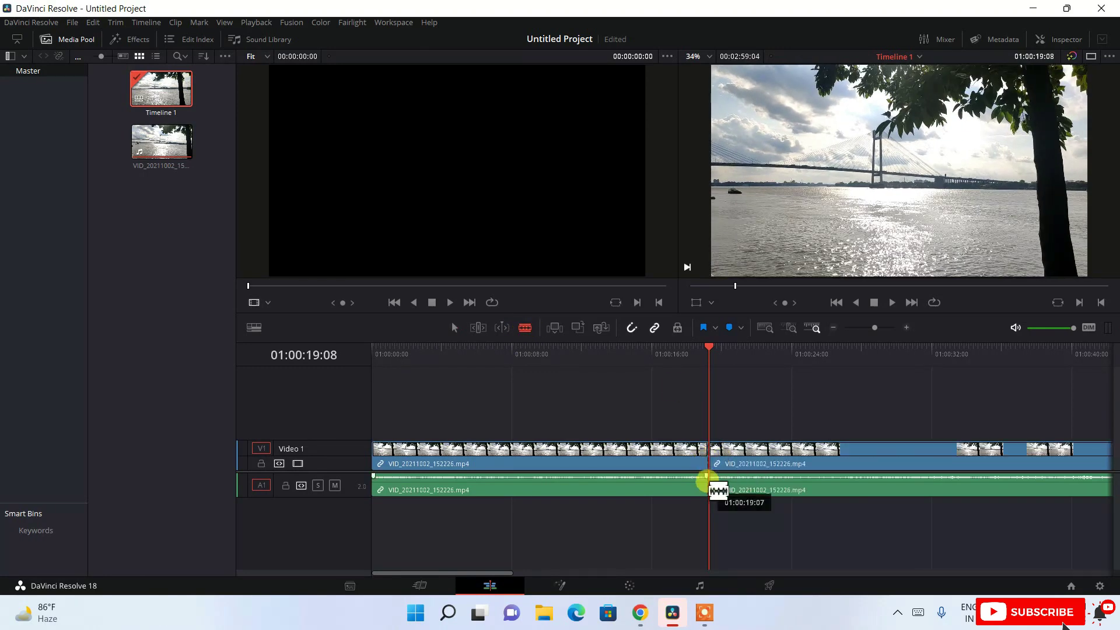
# Step: Finish the split, zoom the timeline out to fit the clip, and park the playhead at 01:00:44:10
pyautogui.click(707, 458)
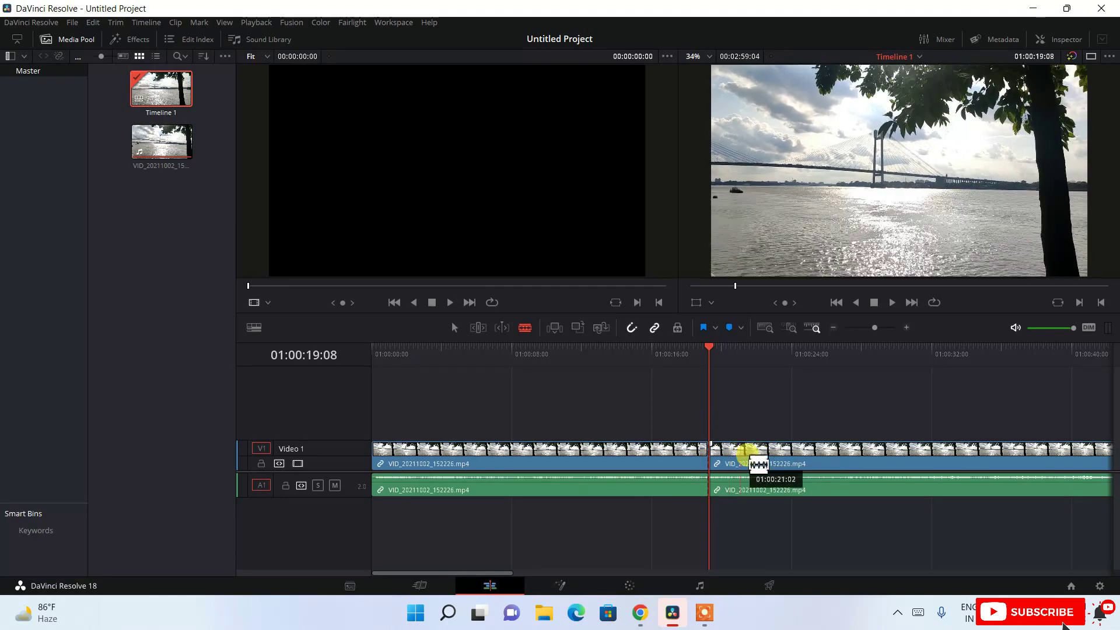
pyautogui.click(741, 350)
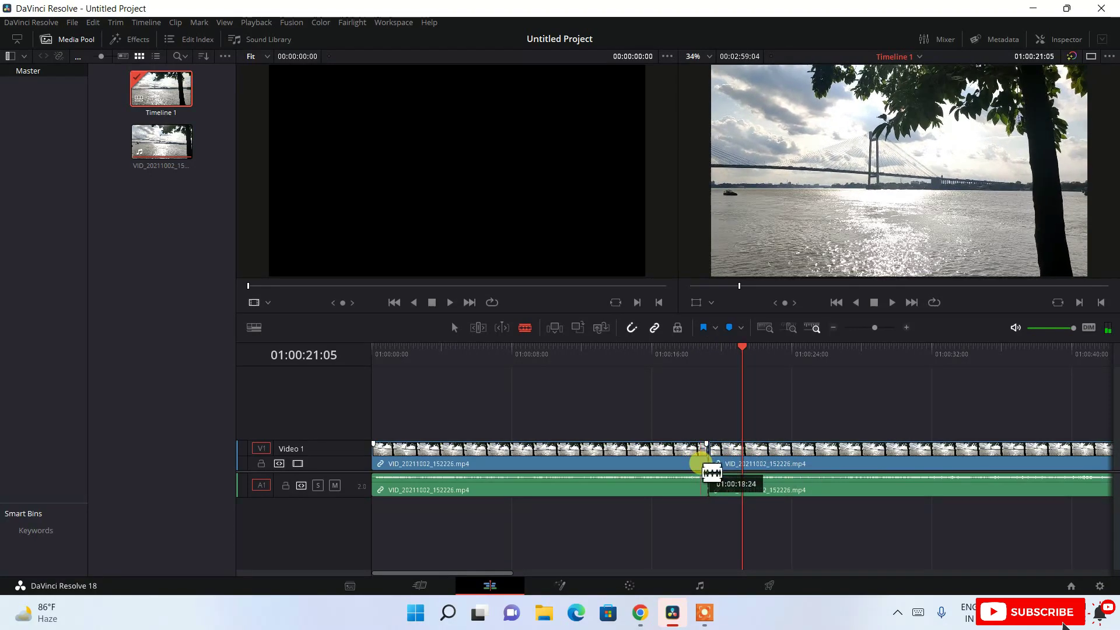
pyautogui.moveTo(742, 349); pyautogui.dragTo(979, 345)
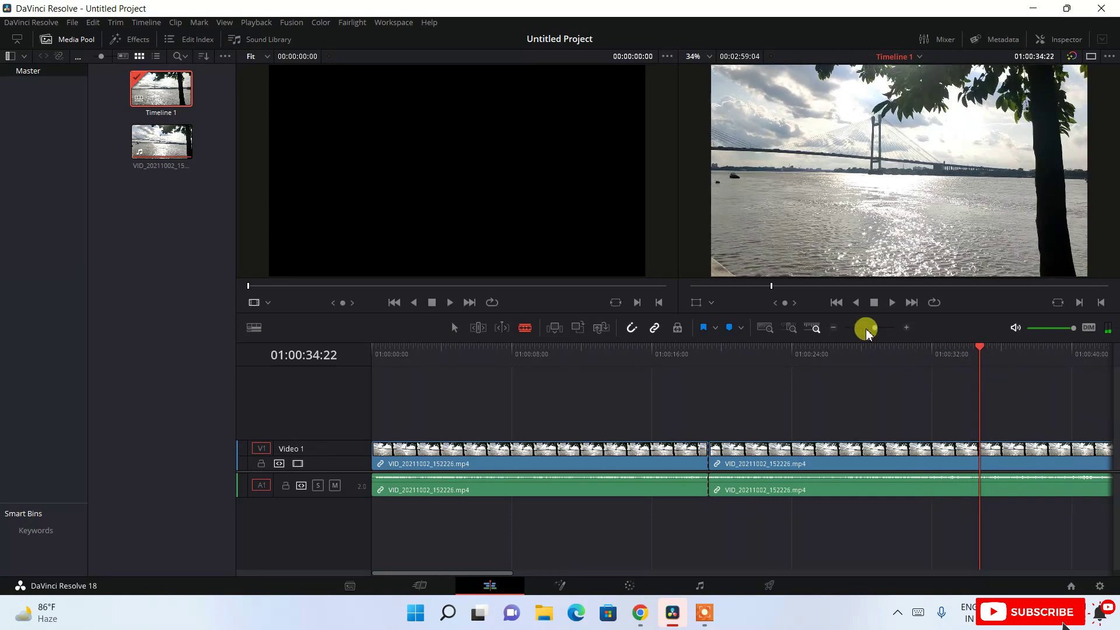
pyautogui.moveTo(879, 330); pyautogui.dragTo(867, 330)
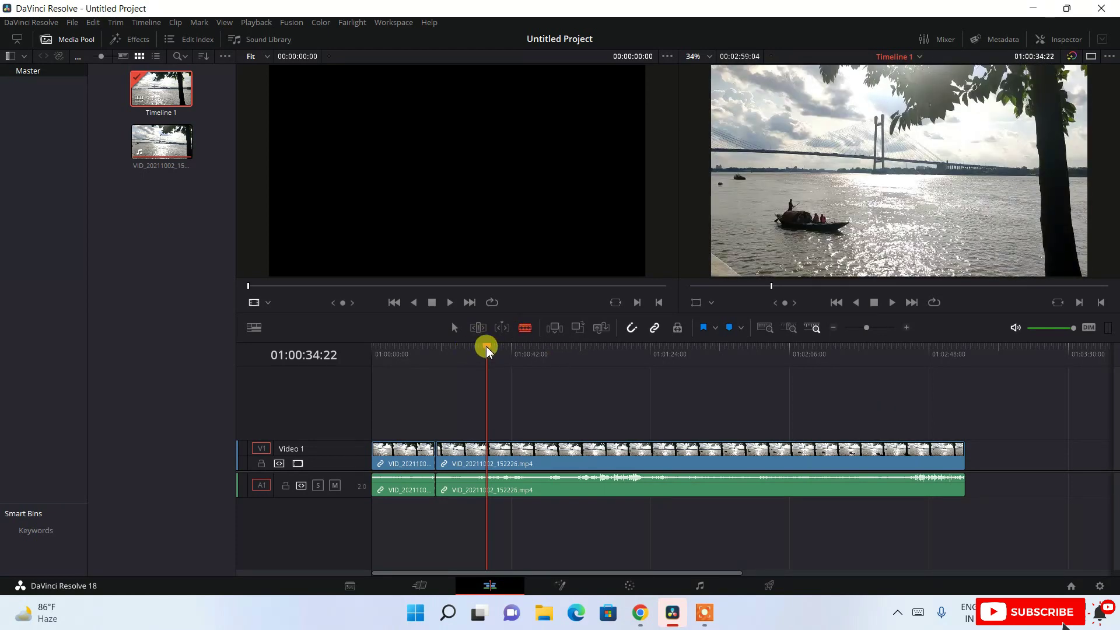
pyautogui.moveTo(488, 349); pyautogui.dragTo(518, 348)
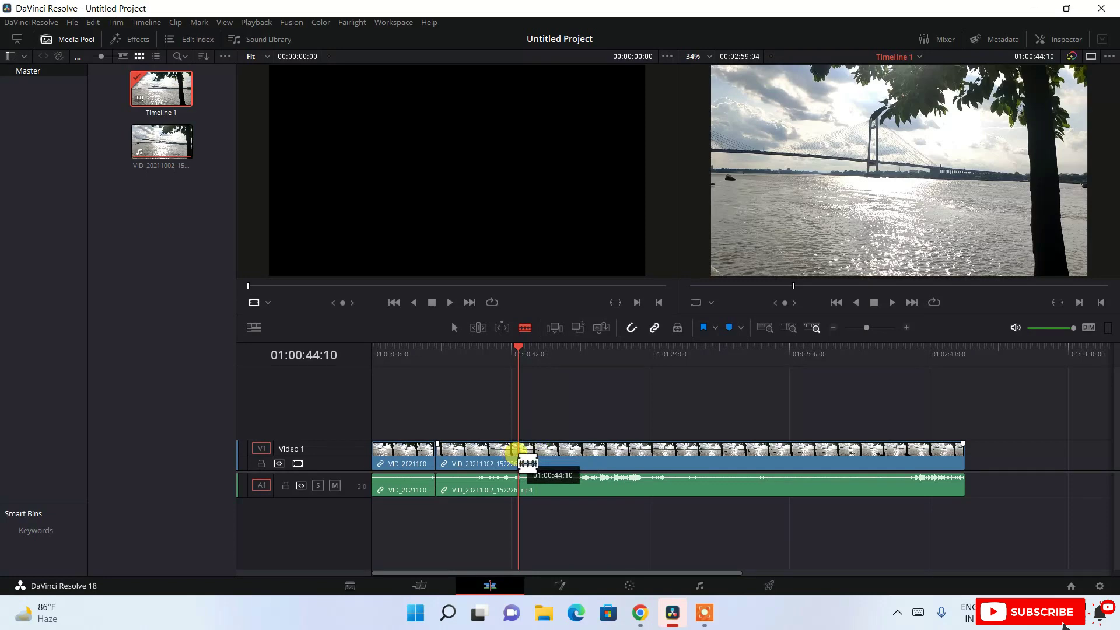
# Step: Cut the clip again at 01:00:44:10 and ripple delete the middle section between the cuts
pyautogui.click(521, 464)
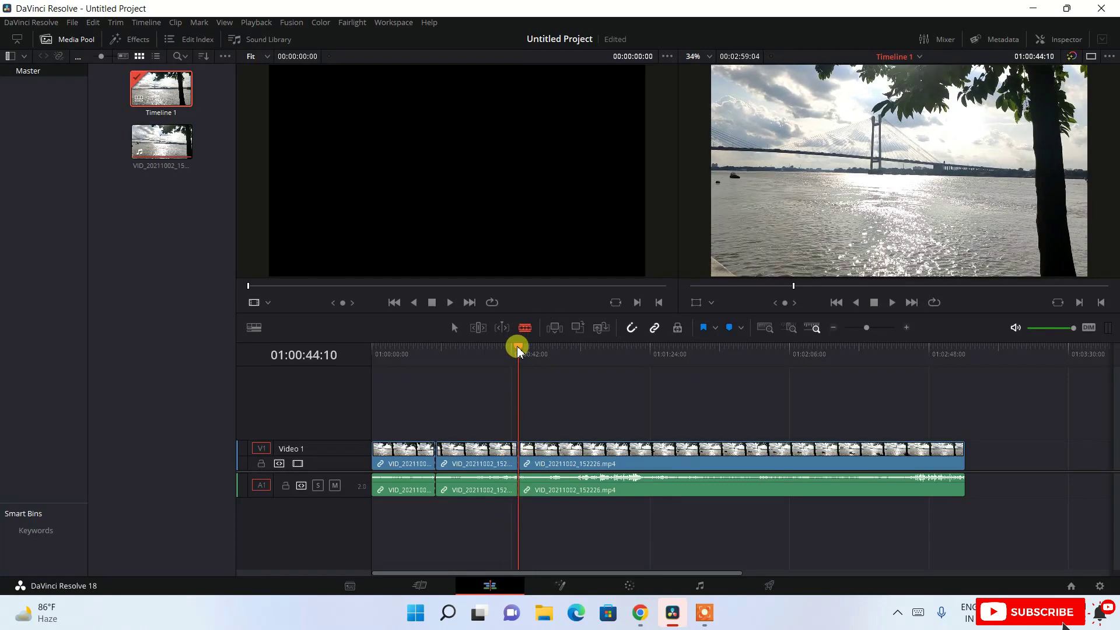
pyautogui.moveTo(517, 345); pyautogui.dragTo(575, 345)
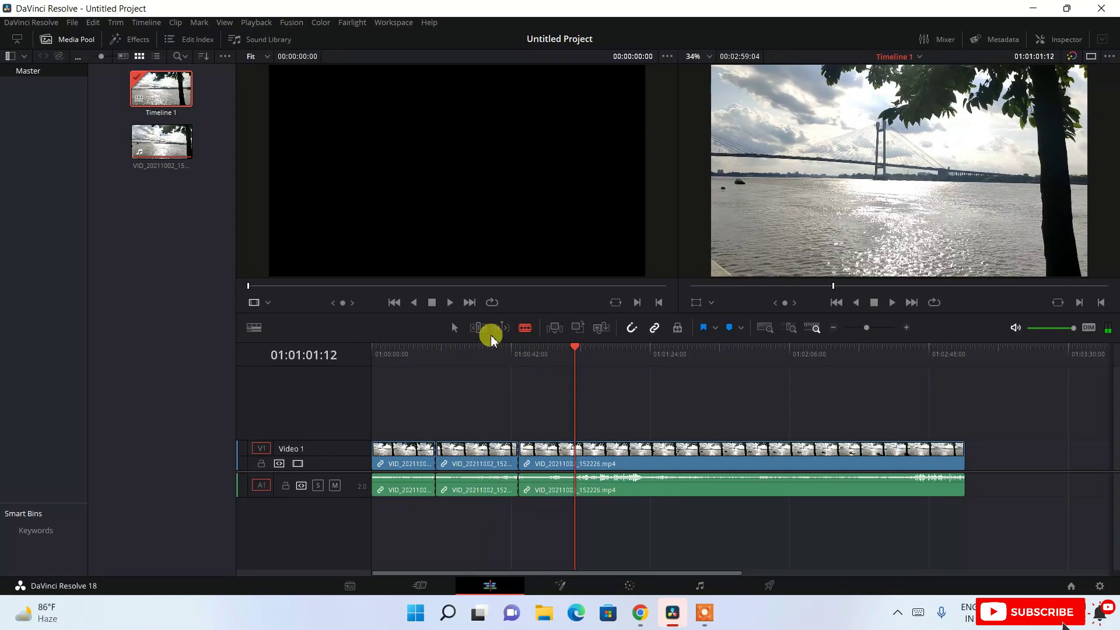
pyautogui.moveTo(481, 527); pyautogui.dragTo(482, 405)
pyautogui.click(456, 328)
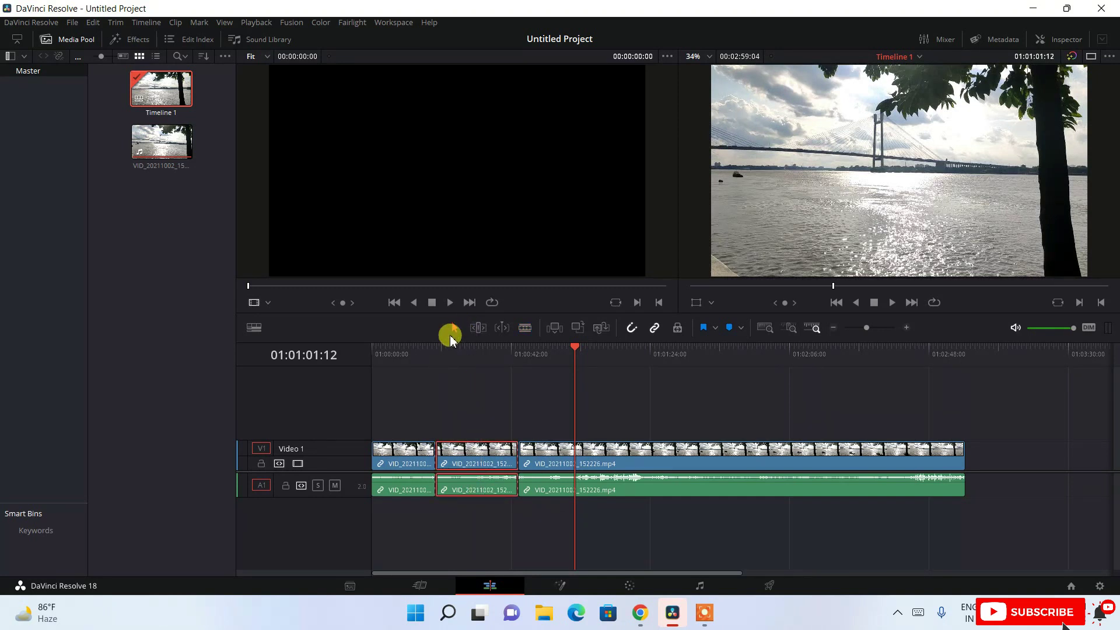
pyautogui.moveTo(478, 524); pyautogui.dragTo(489, 414)
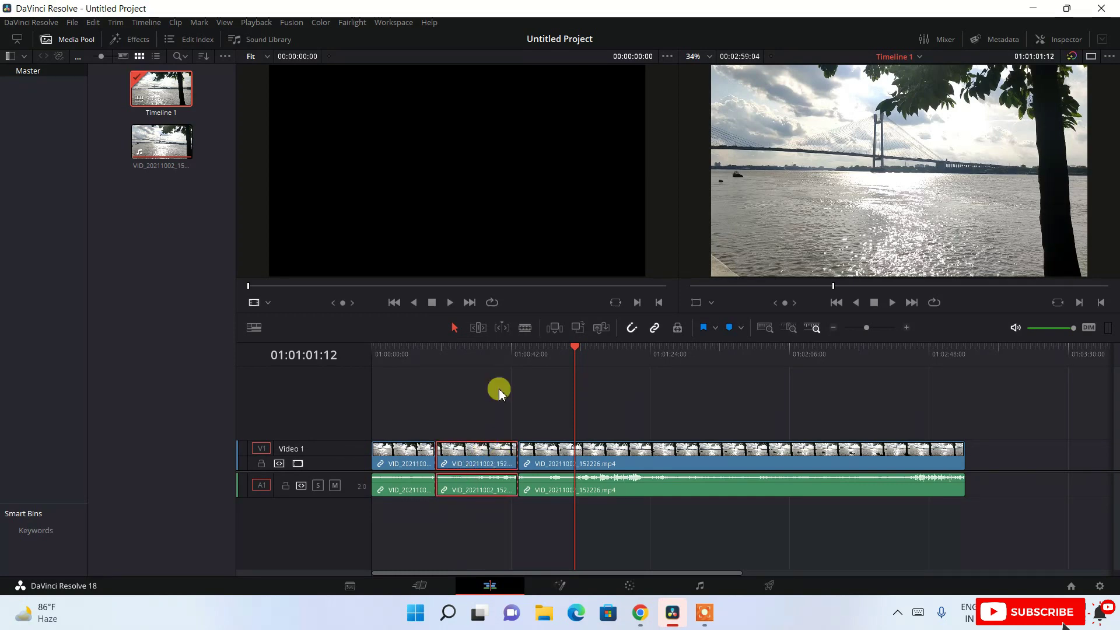
pyautogui.press('Delete')
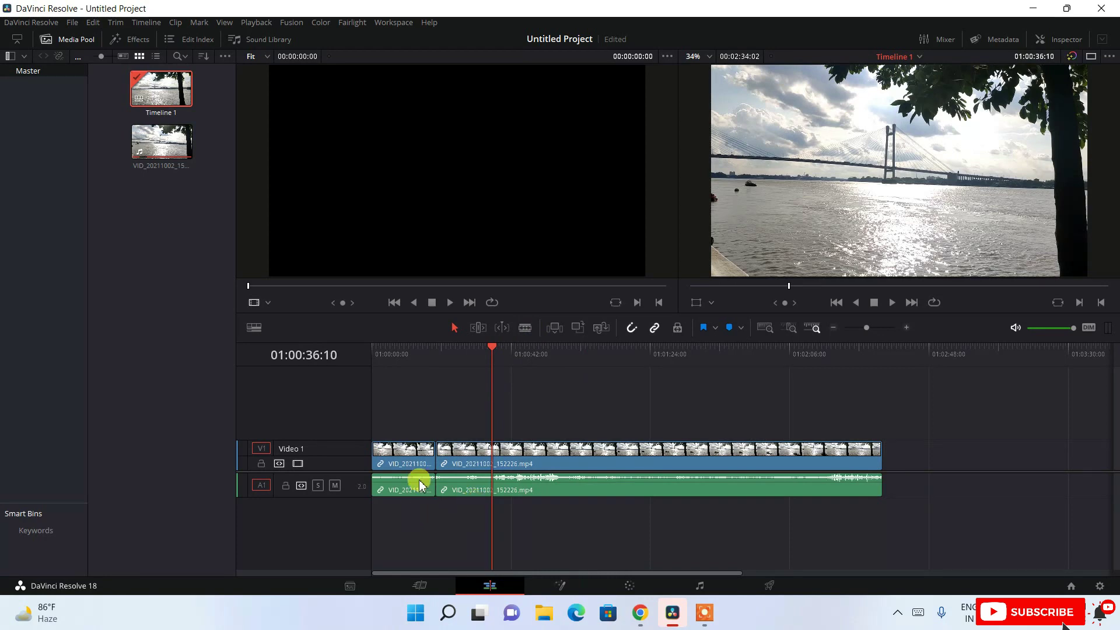
# Step: Scrub the playhead back, deselect all timeline clips, and go to the Color page
pyautogui.moveTo(491, 356); pyautogui.dragTo(542, 350)
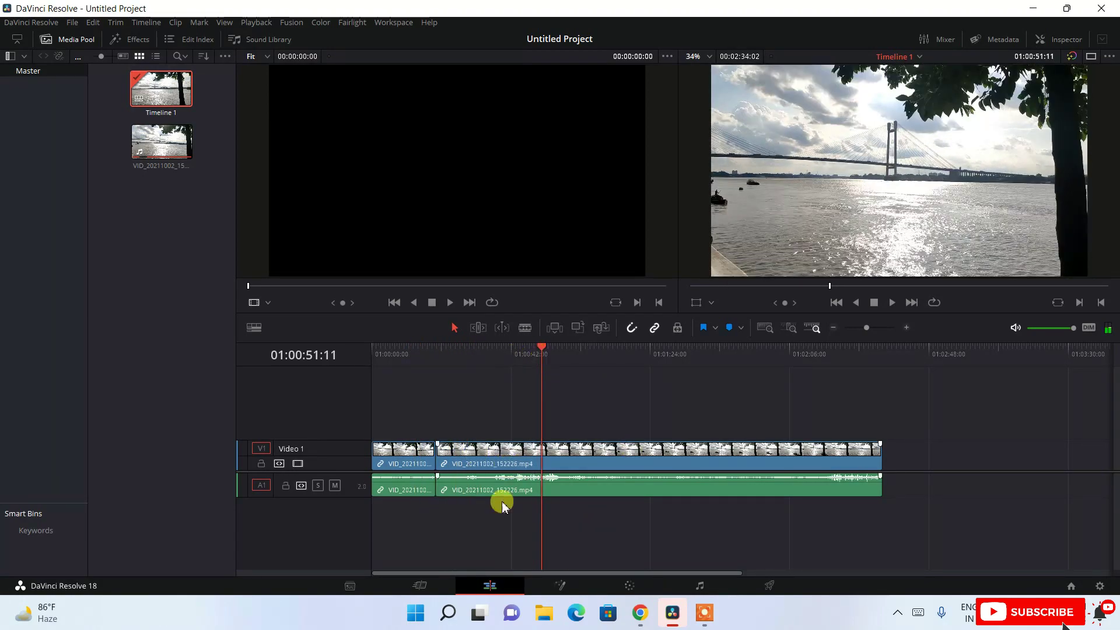
pyautogui.moveTo(438, 531); pyautogui.dragTo(500, 430)
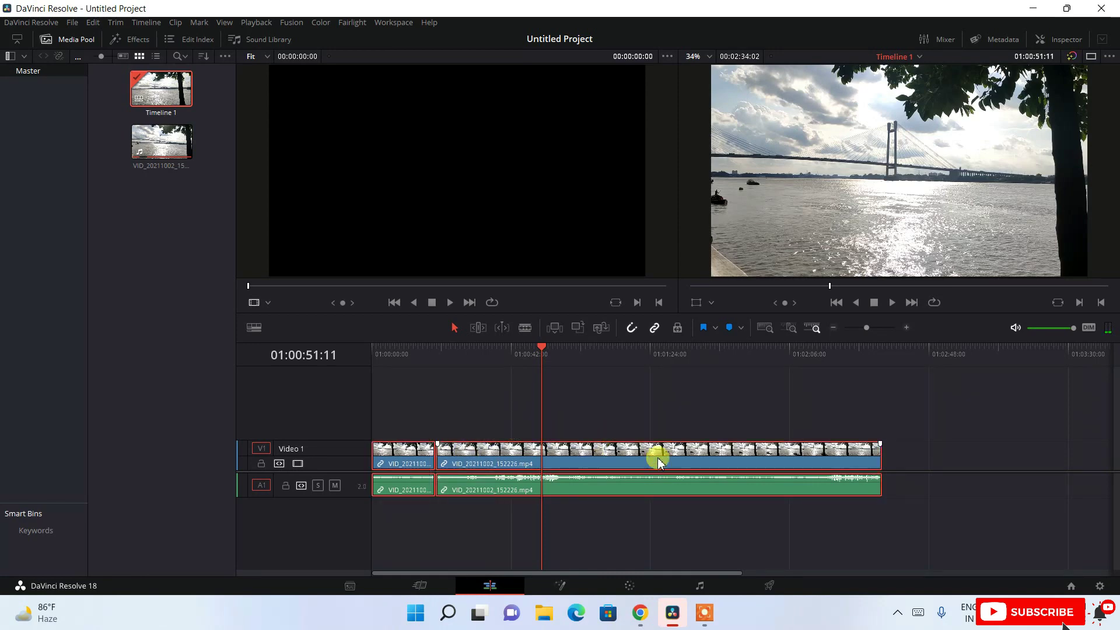
pyautogui.click(729, 541)
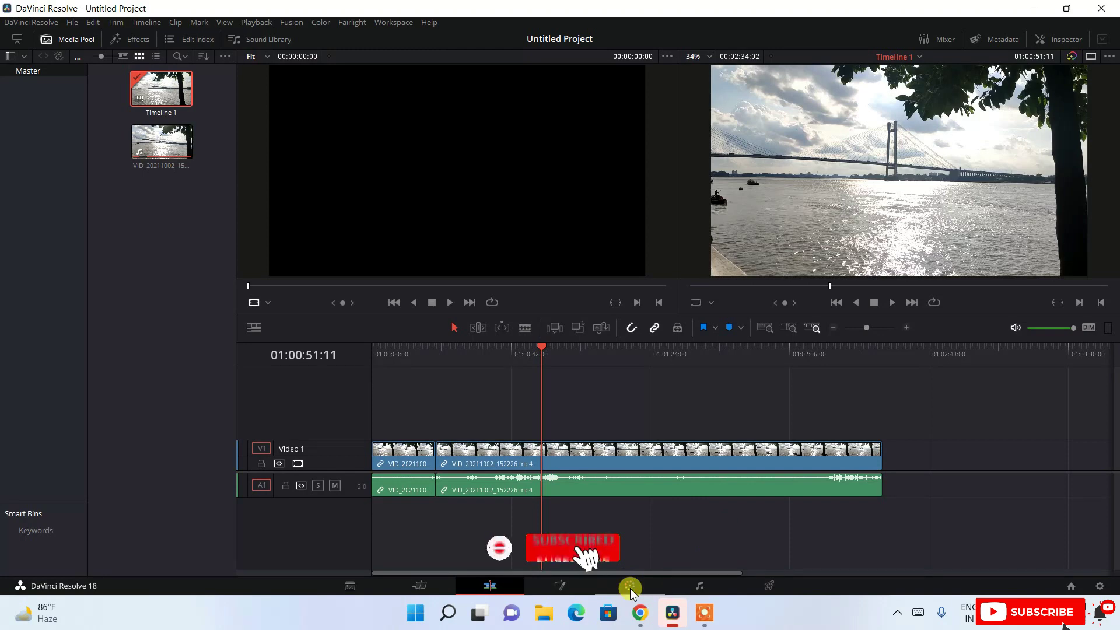
pyautogui.click(631, 587)
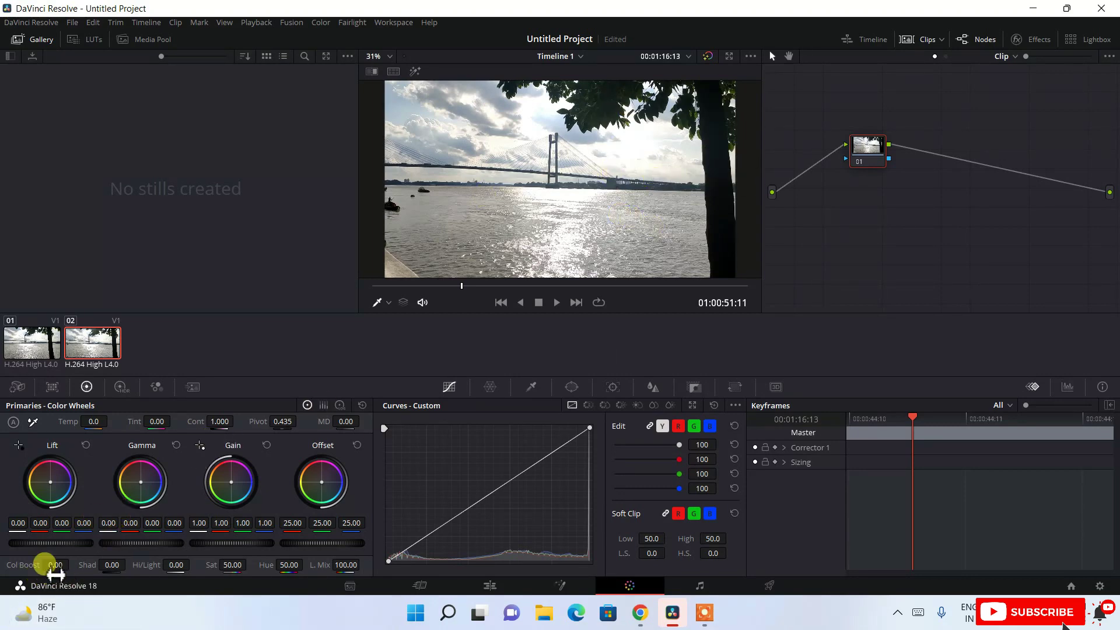
# Step: Try adjusting Col Boost and Hi/Light, then reset both back to 0.00
pyautogui.moveTo(55, 564); pyautogui.dragTo(76, 564)
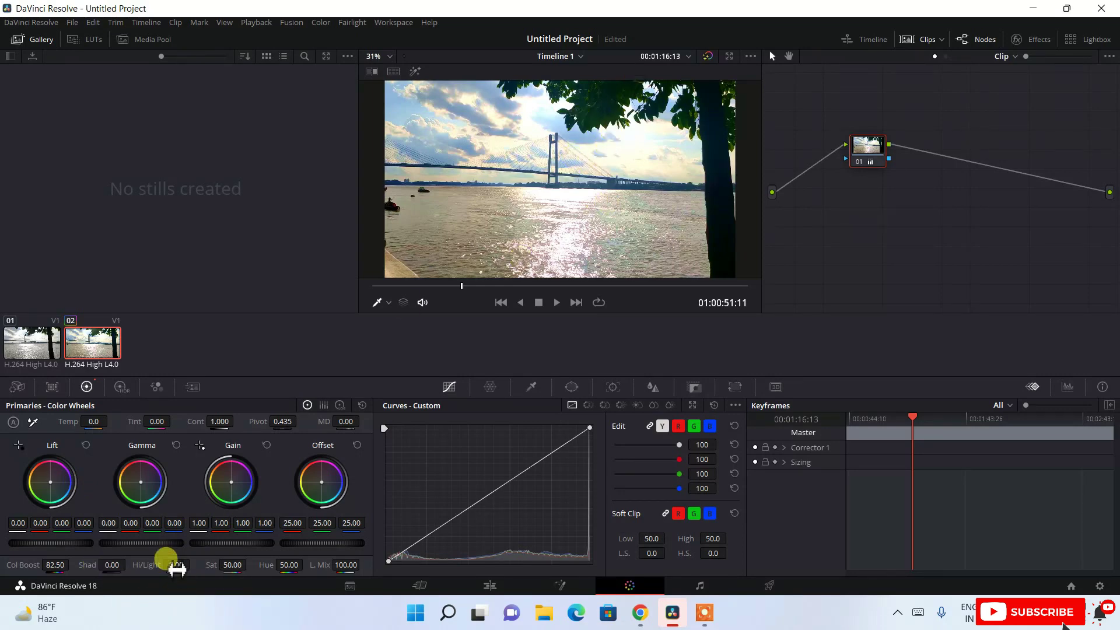
pyautogui.moveTo(188, 575); pyautogui.dragTo(129, 575)
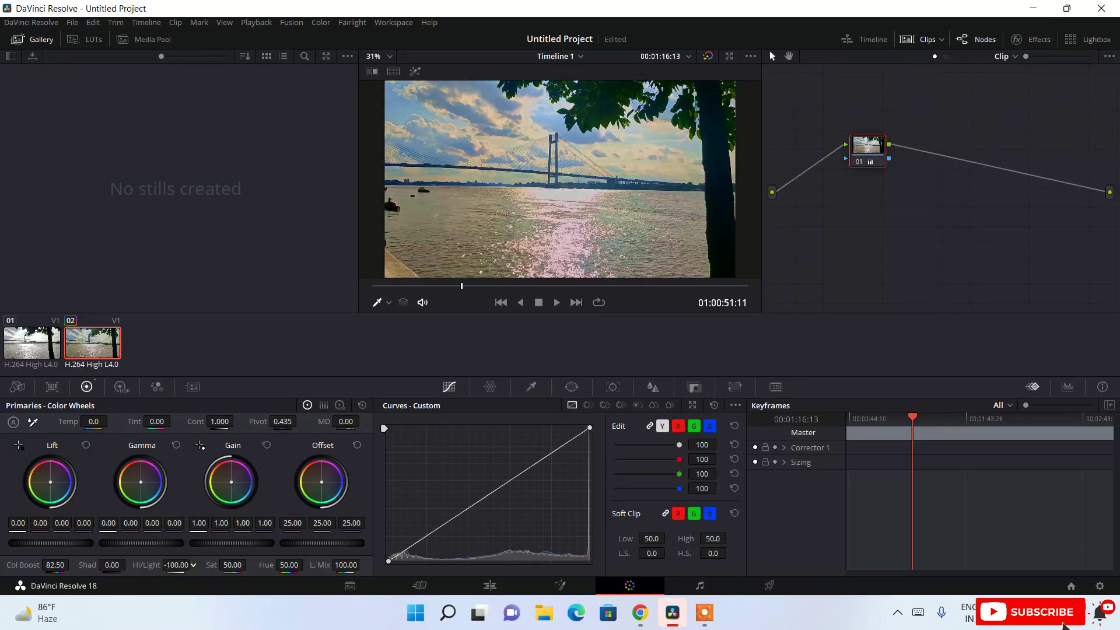
pyautogui.moveTo(131, 564); pyautogui.dragTo(193, 564)
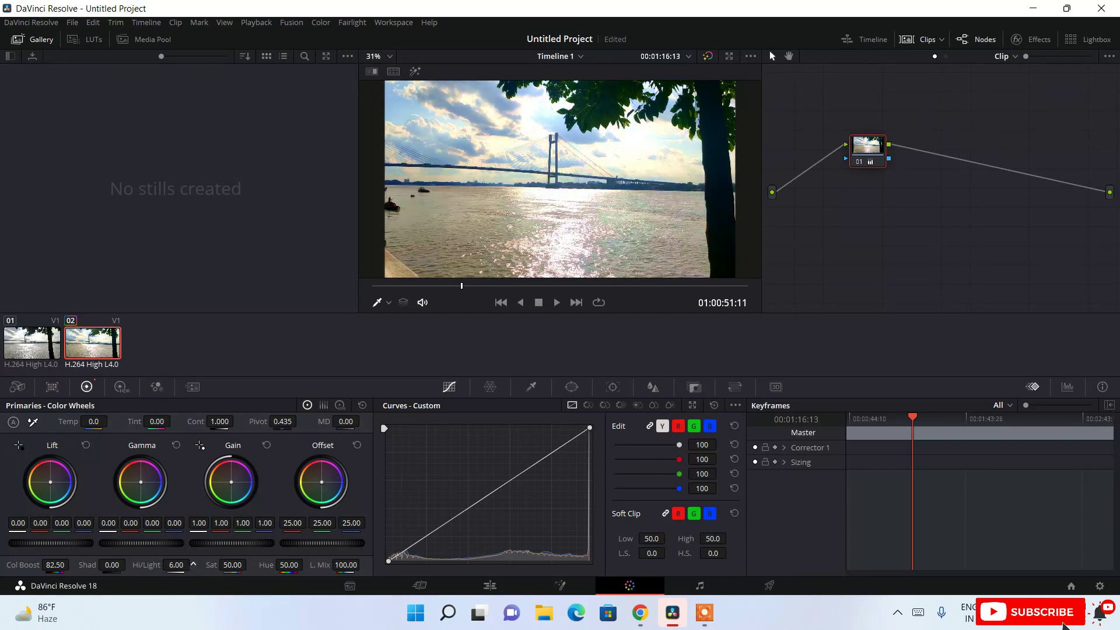
pyautogui.moveTo(193, 565); pyautogui.dragTo(233, 565)
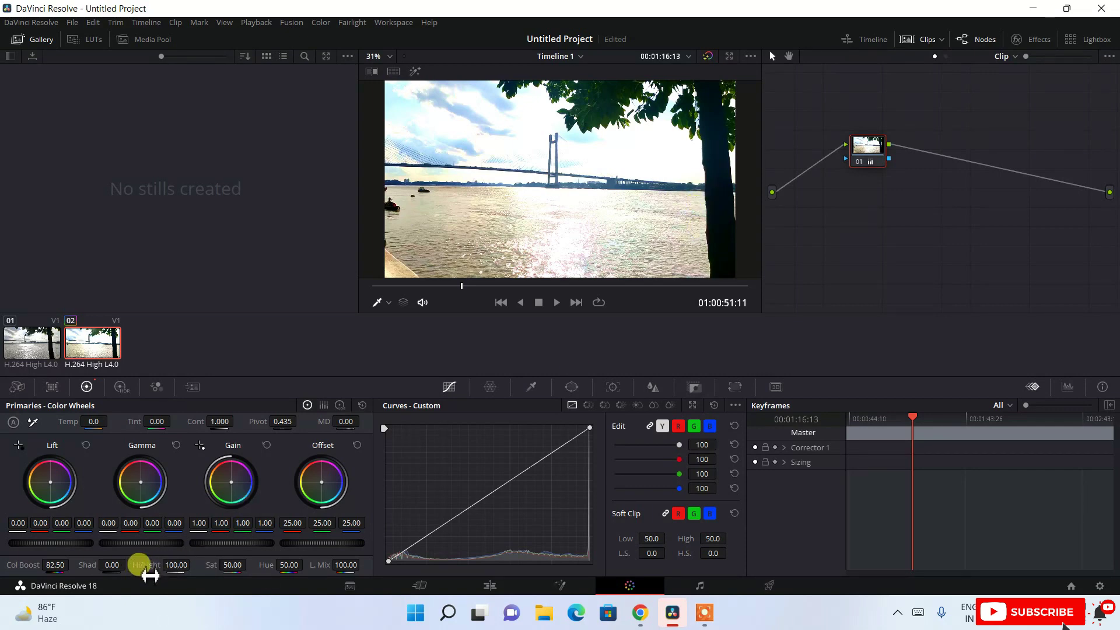
pyautogui.doubleClick(146, 566)
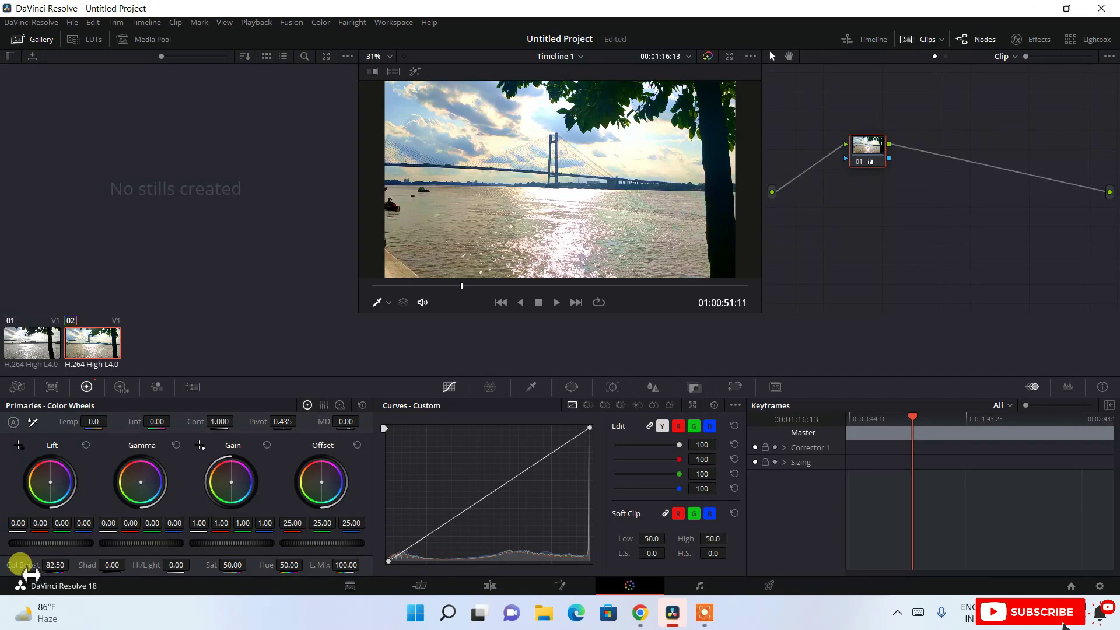
pyautogui.doubleClick(22, 575)
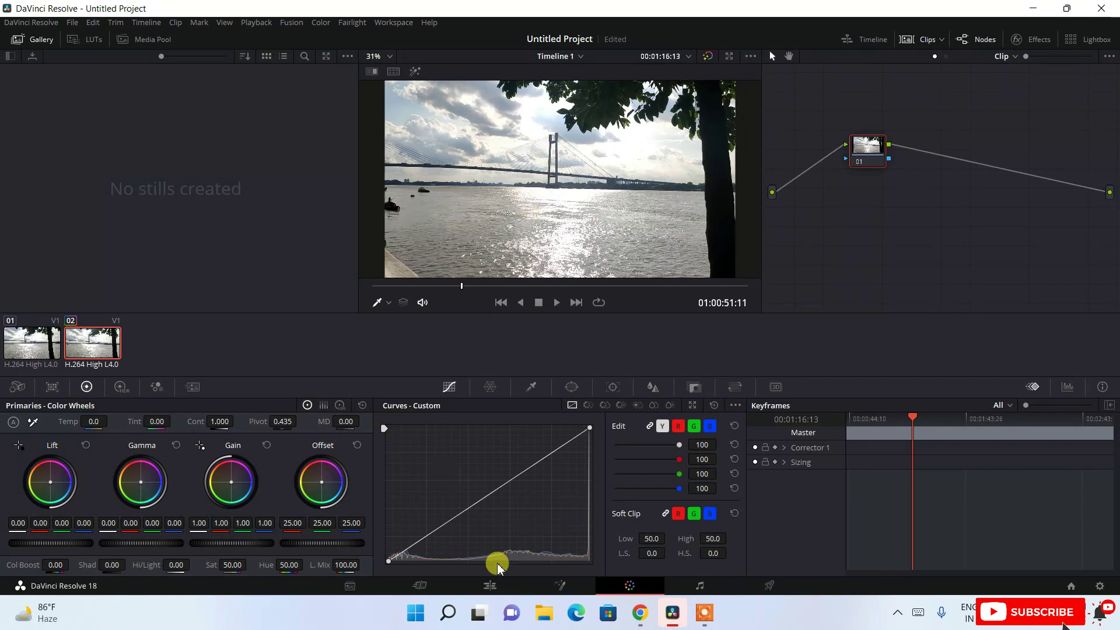
# Step: Toggle between the Edit and Color pages, then open the Deliver page
pyautogui.click(490, 585)
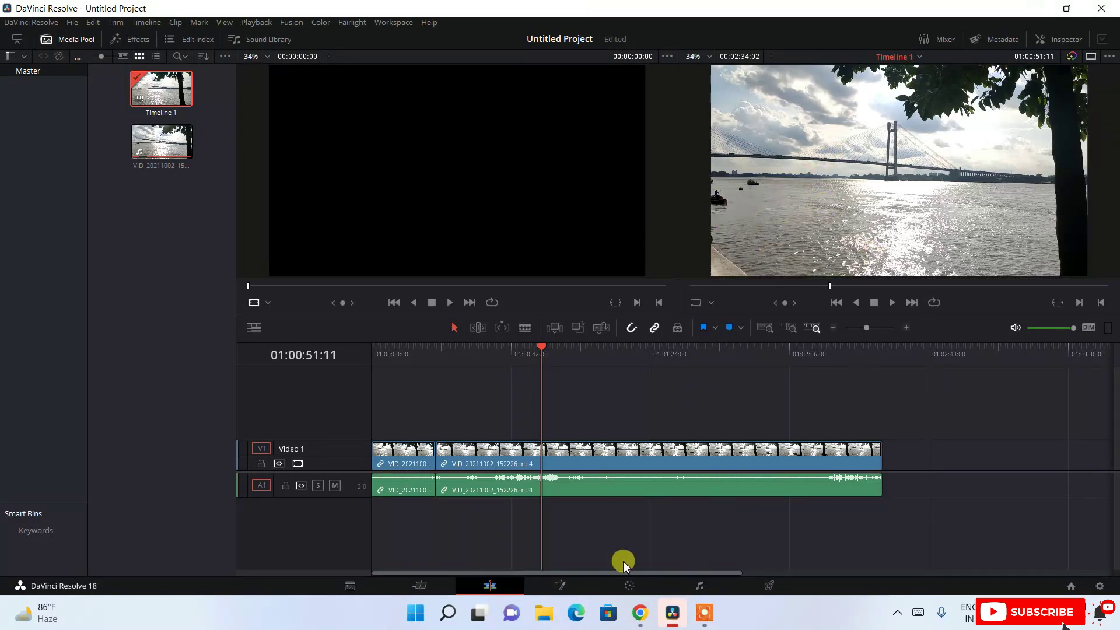
pyautogui.click(643, 584)
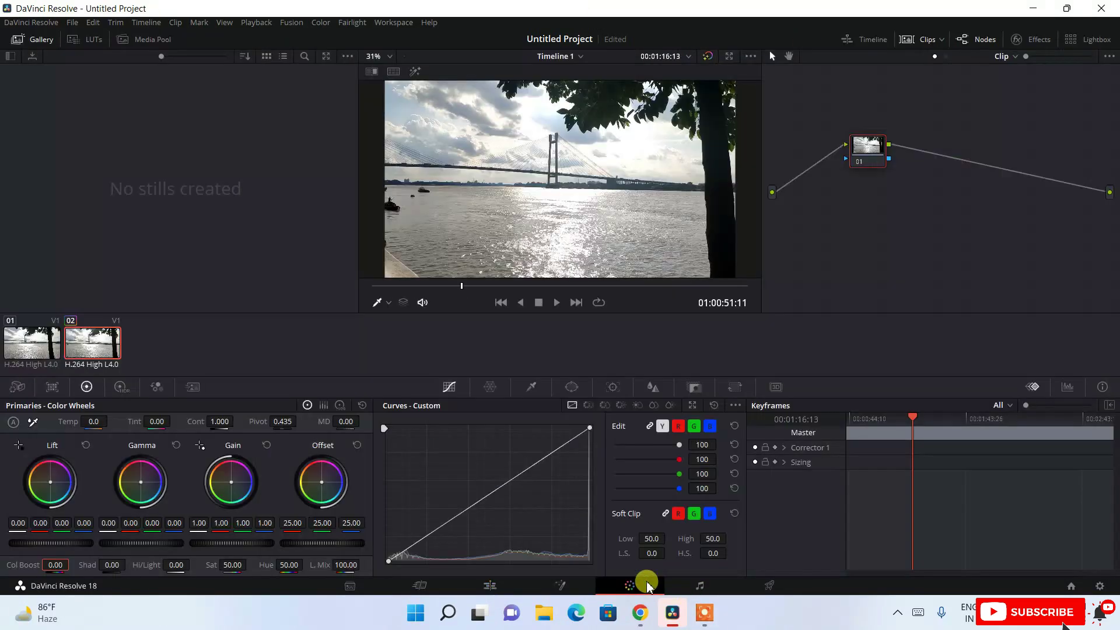
pyautogui.click(768, 586)
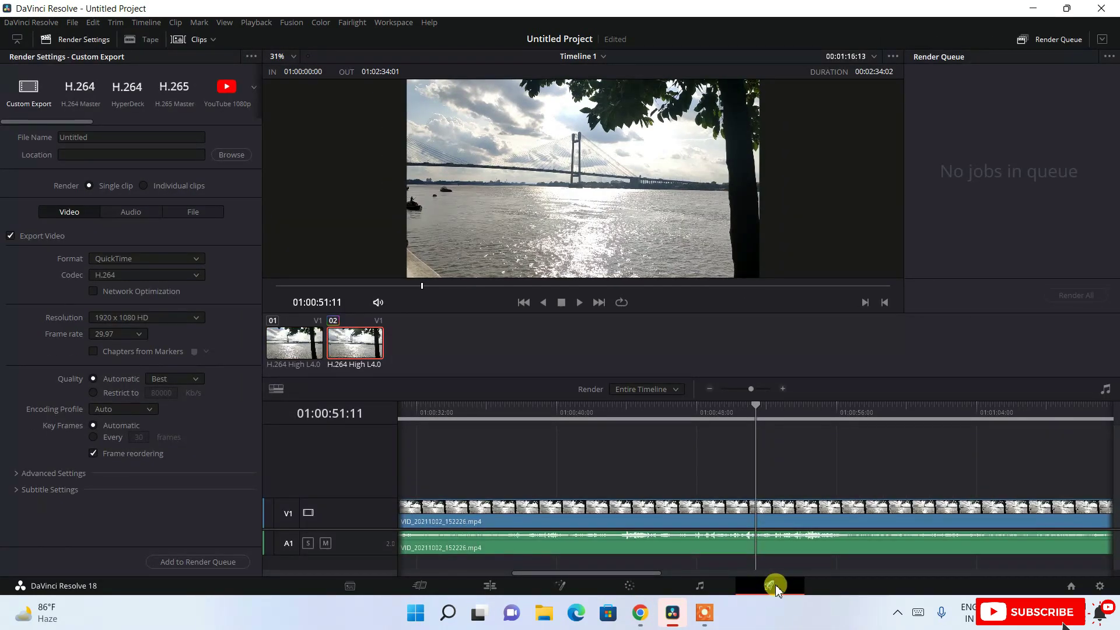
# Step: Name the output file myVideo and keep QuickTime as the format
pyautogui.click(111, 139)
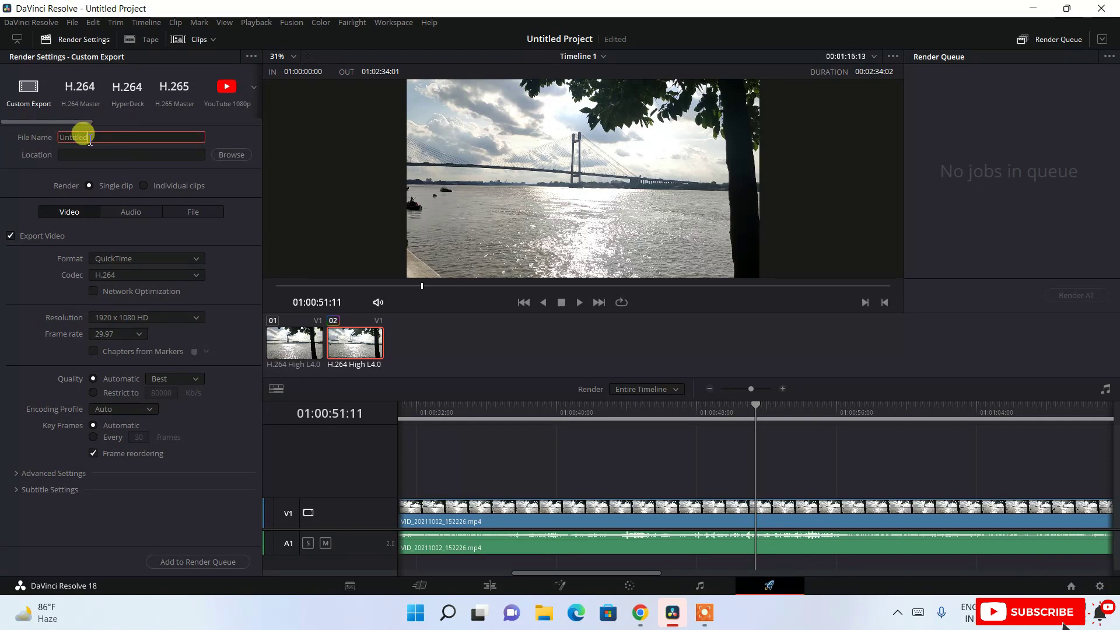
pyautogui.write('myVideo')
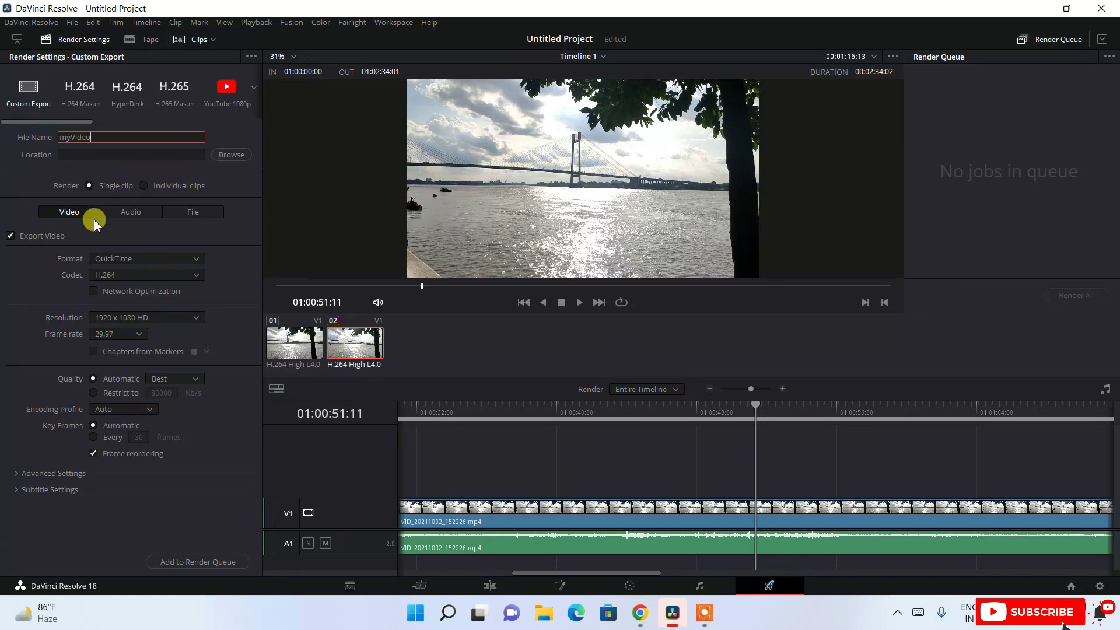
pyautogui.click(147, 261)
pyautogui.scroll(-1, 148, 265)
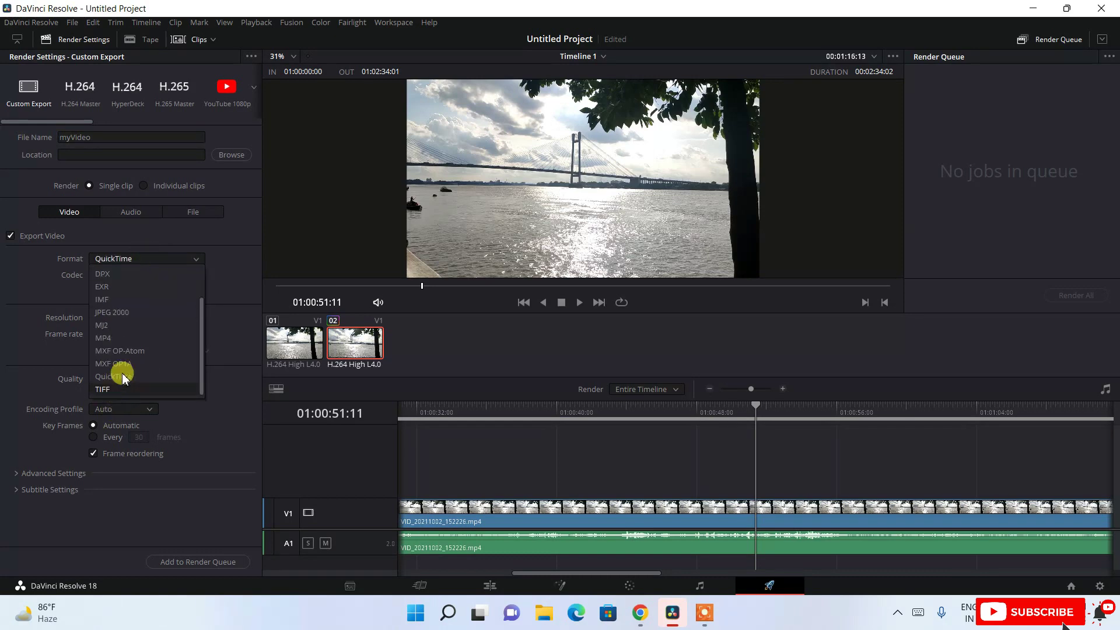
pyautogui.click(240, 239)
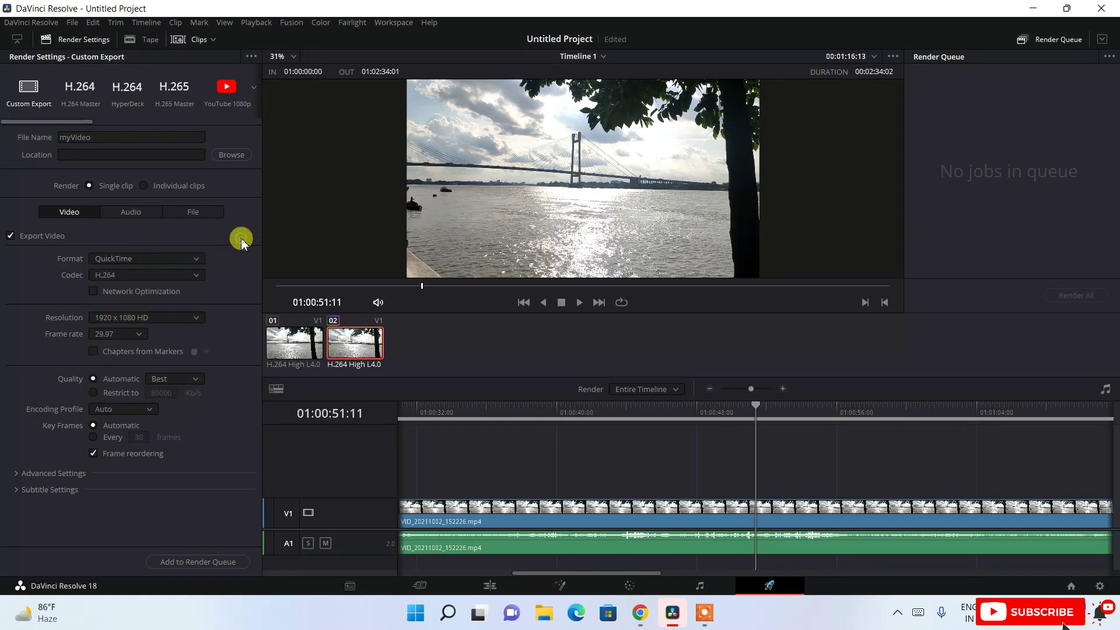
# Step: Check the YouTube resolution choices, leaving 1080p, and add the job to the render queue
pyautogui.click(252, 89)
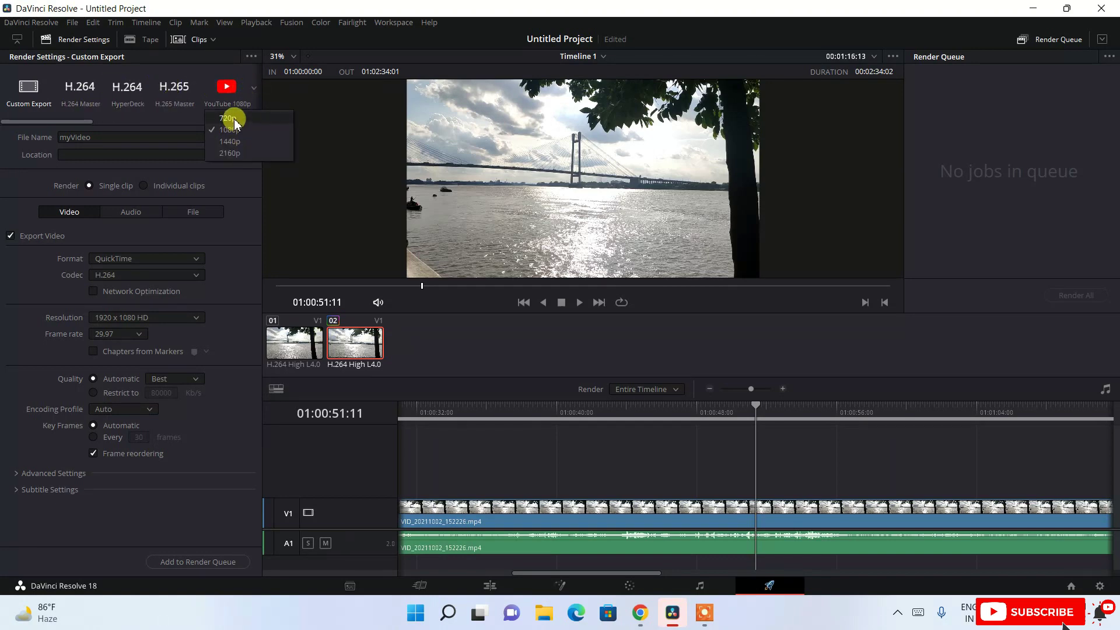
pyautogui.click(243, 214)
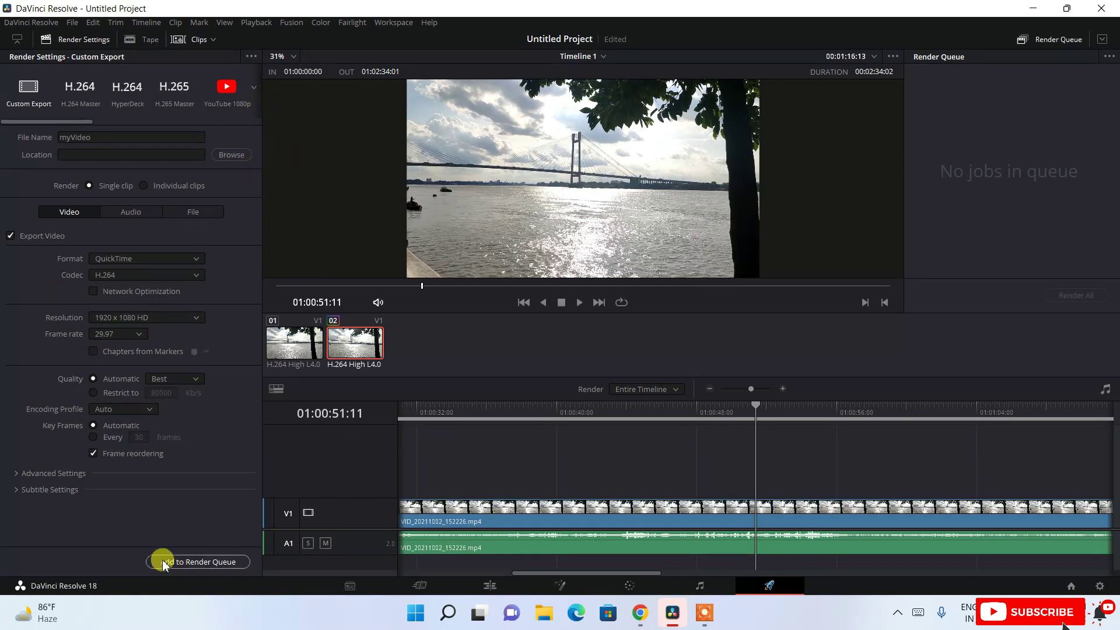
pyautogui.click(196, 561)
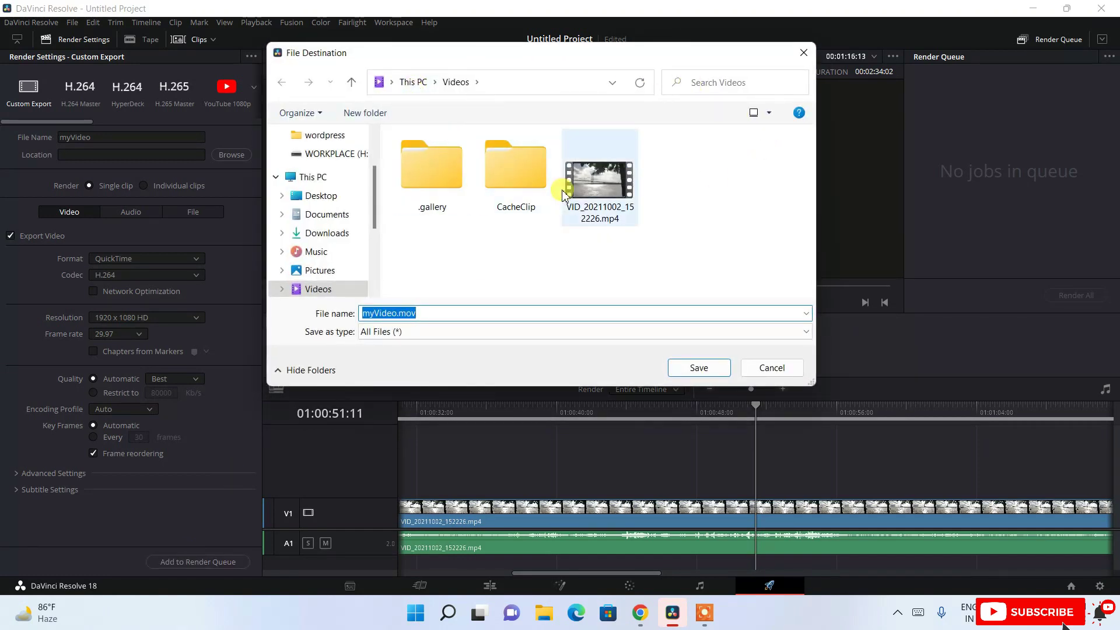
# Step: Save myVideo.mov to the Videos folder and start rendering the queued job
pyautogui.click(309, 294)
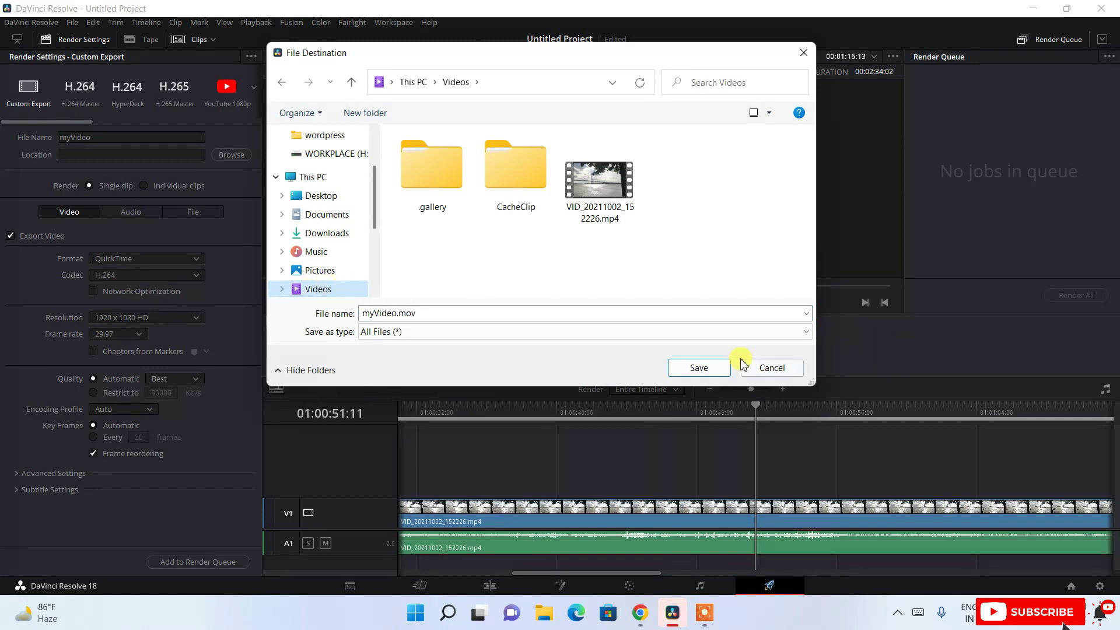
pyautogui.click(708, 366)
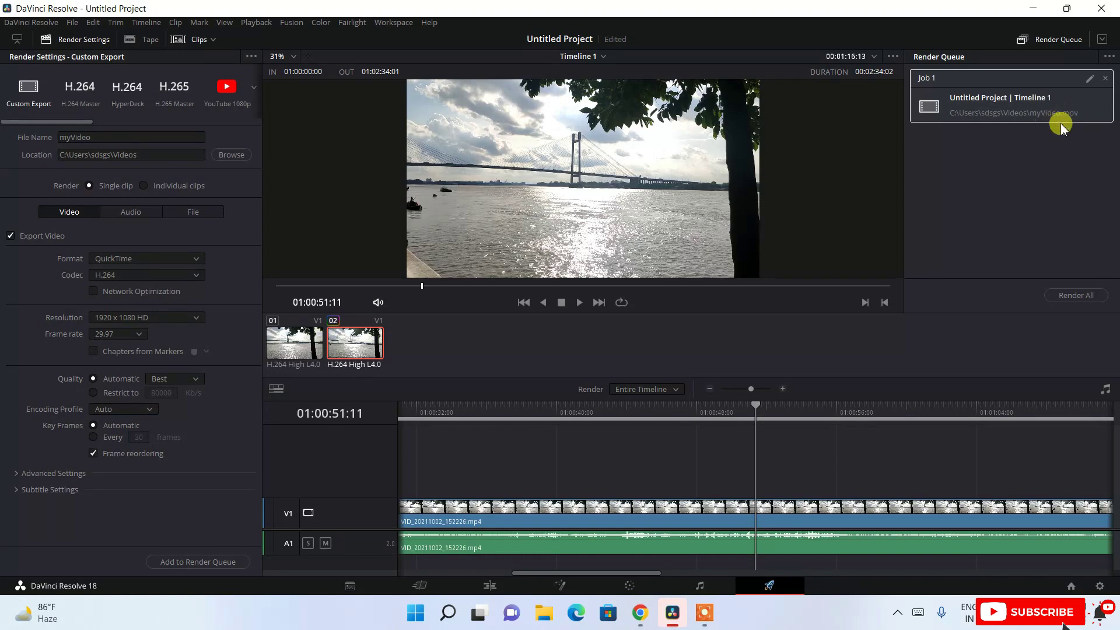
pyautogui.click(1082, 295)
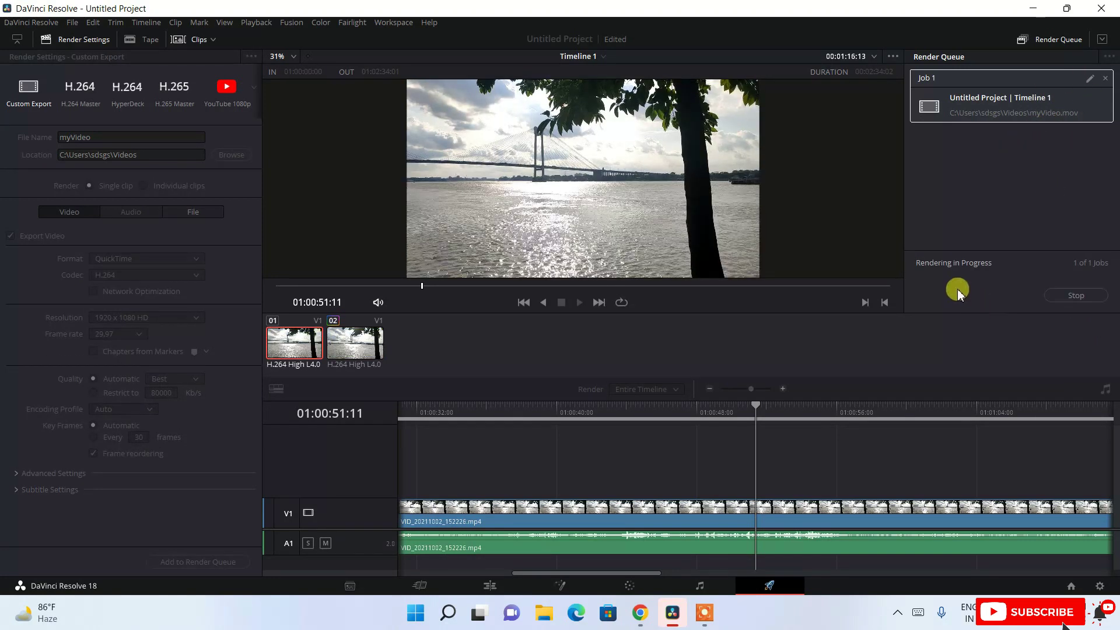